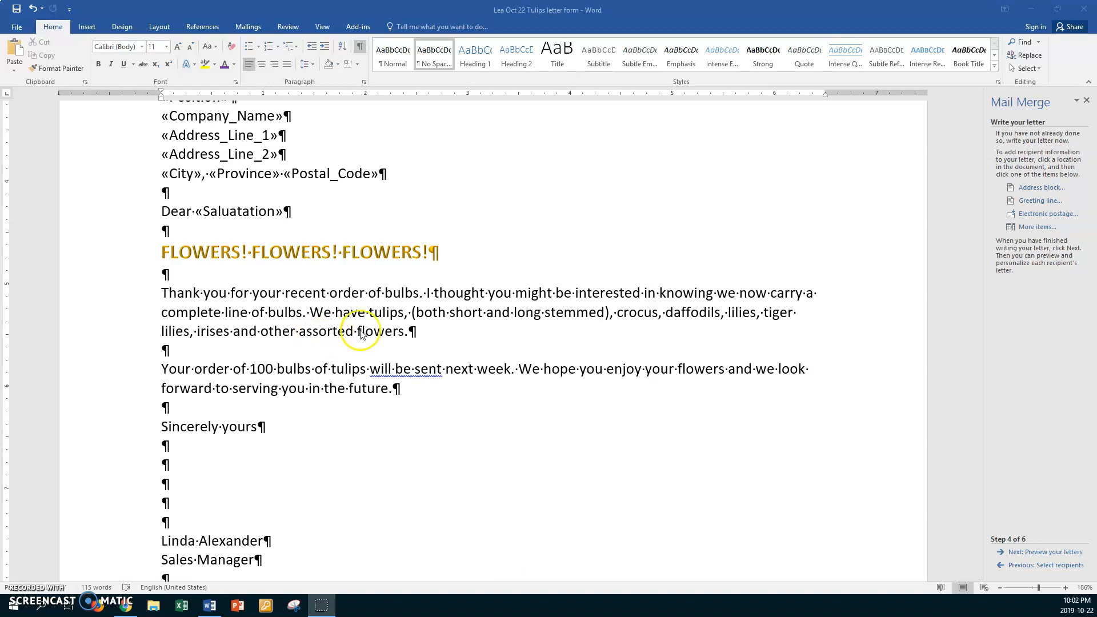
# Step: Advance the mail merge to the letter preview and open the recipient data source Lea Oct 22 widgets data.mdb for editing
pyautogui.click(1016, 553)
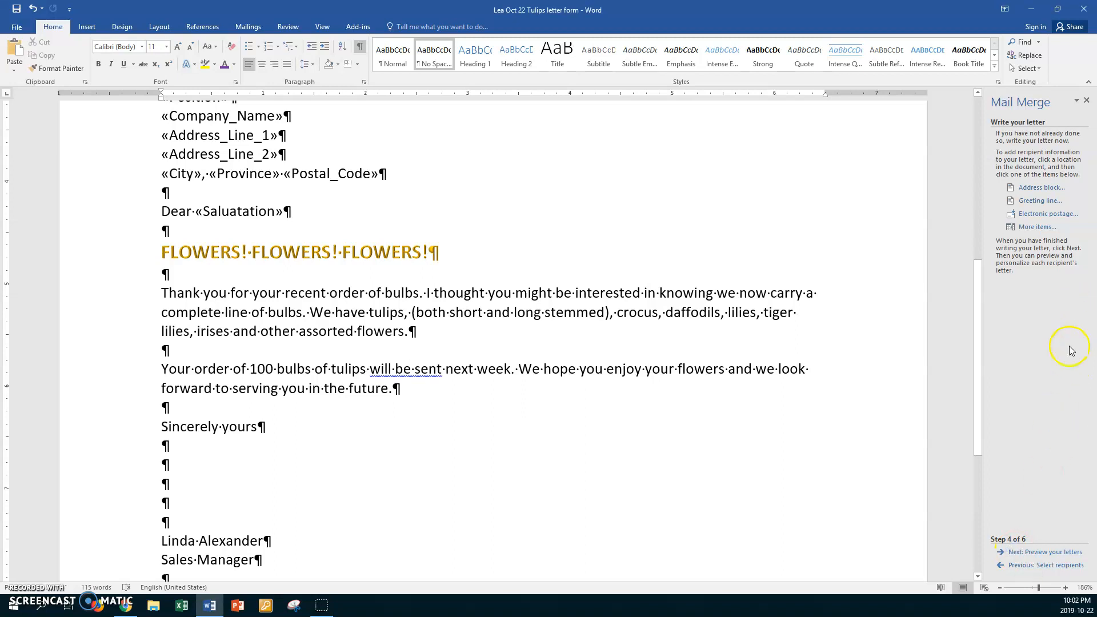
pyautogui.click(1011, 552)
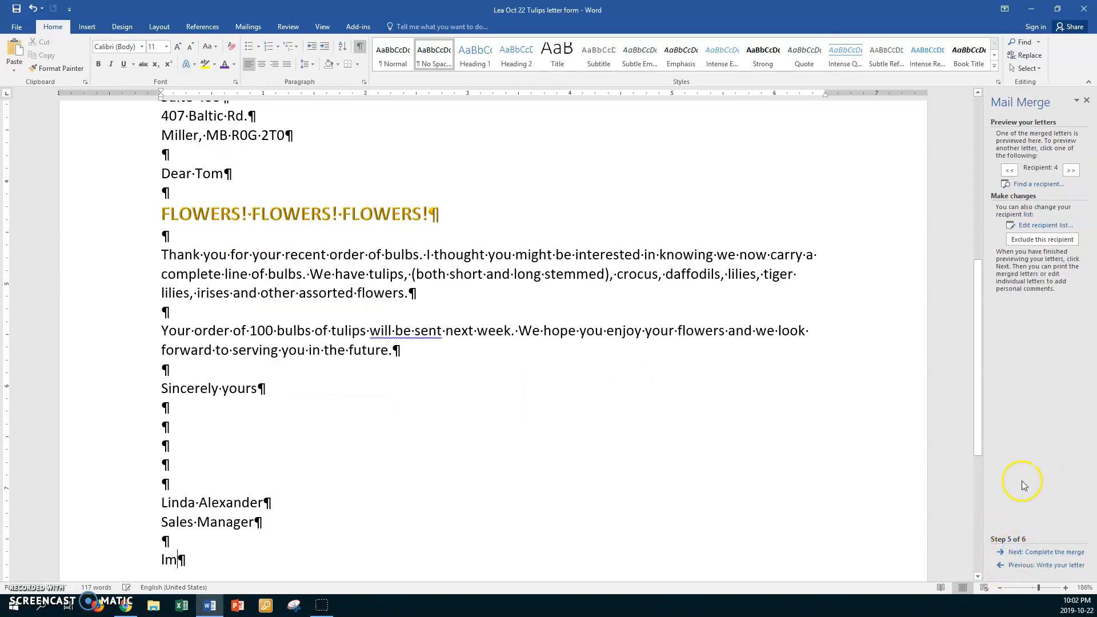
pyautogui.click(1043, 226)
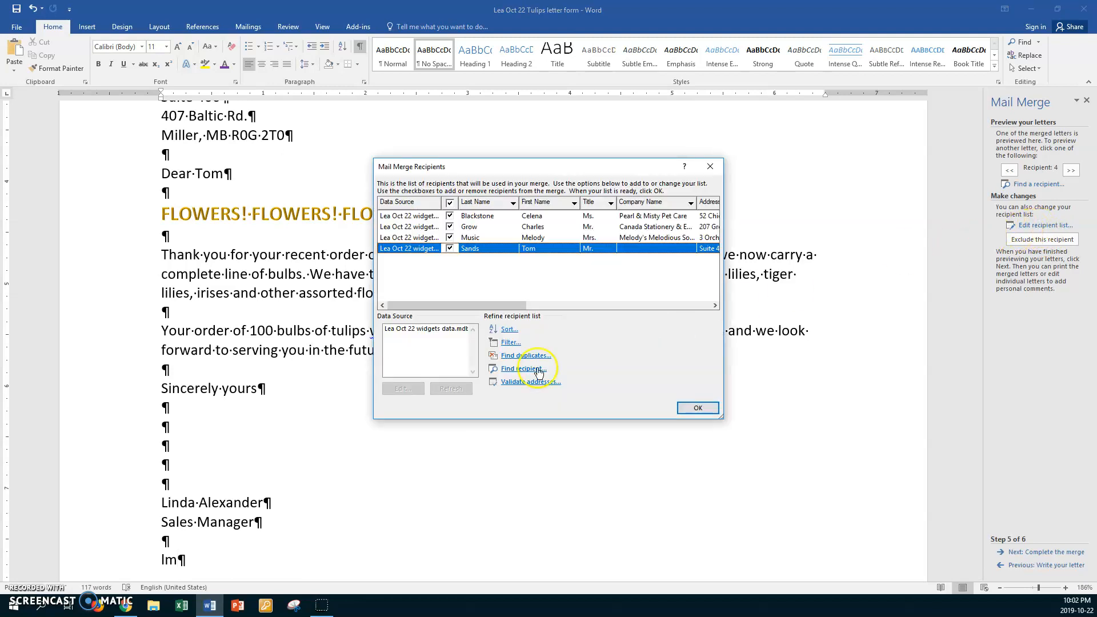
pyautogui.click(419, 331)
pyautogui.click(403, 389)
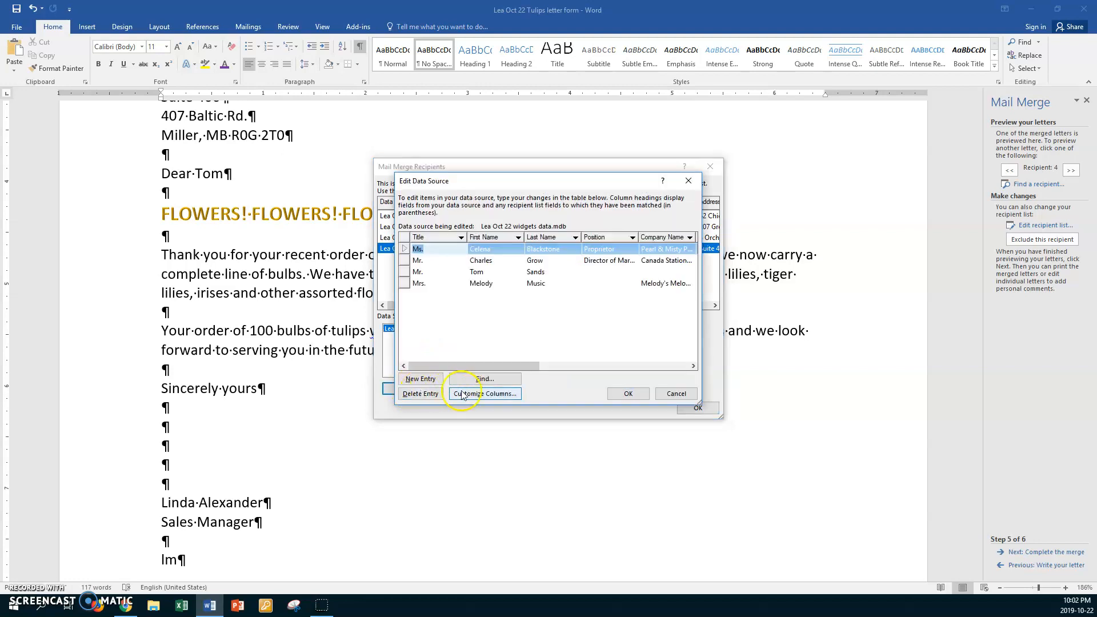
# Step: Customize the data source columns, saving pending changes, and add a field named Quantity after Saluatation
pyautogui.click(472, 394)
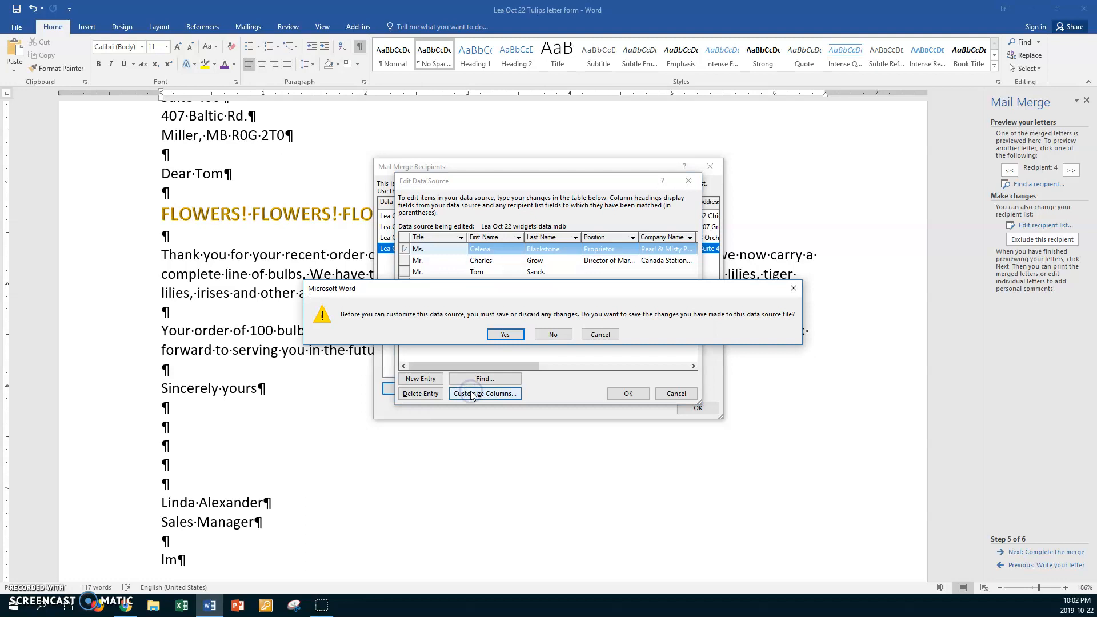
pyautogui.click(505, 335)
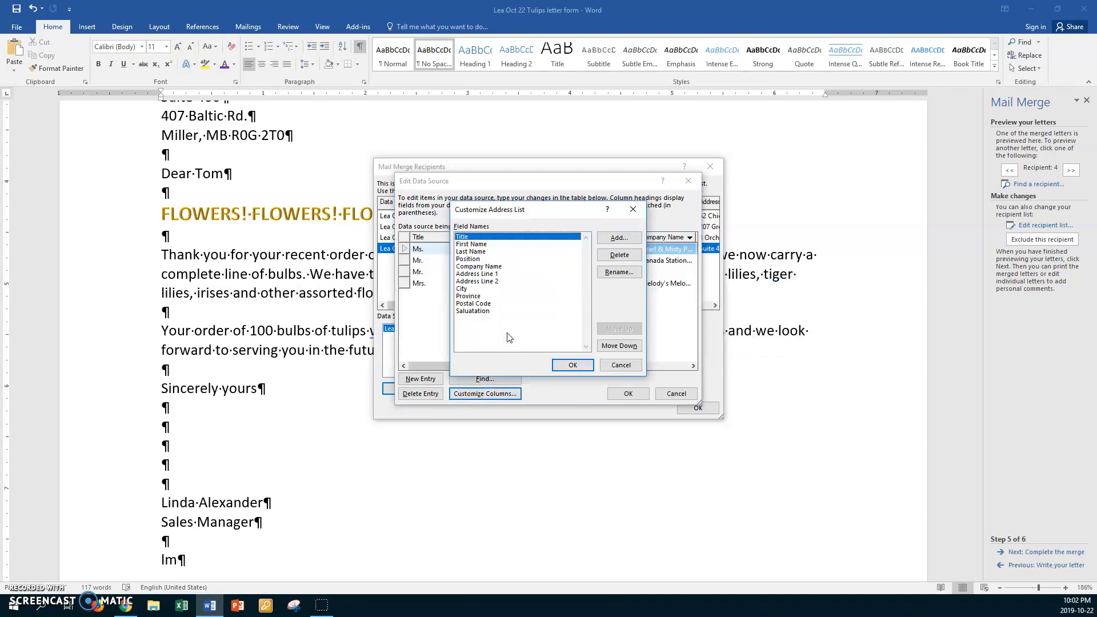
pyautogui.click(485, 313)
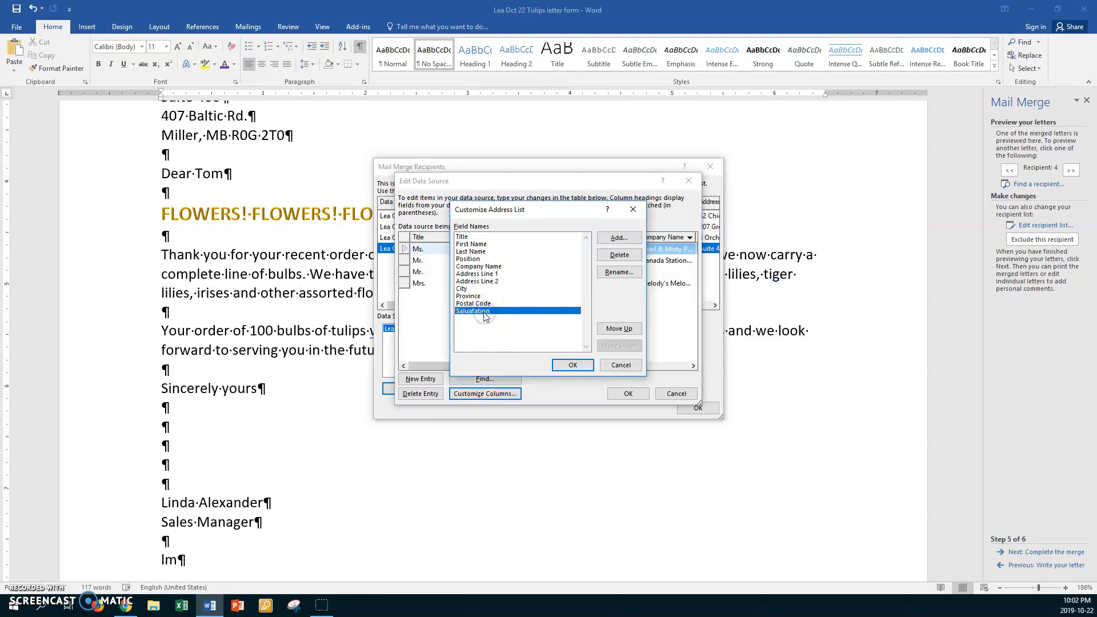
pyautogui.click(620, 238)
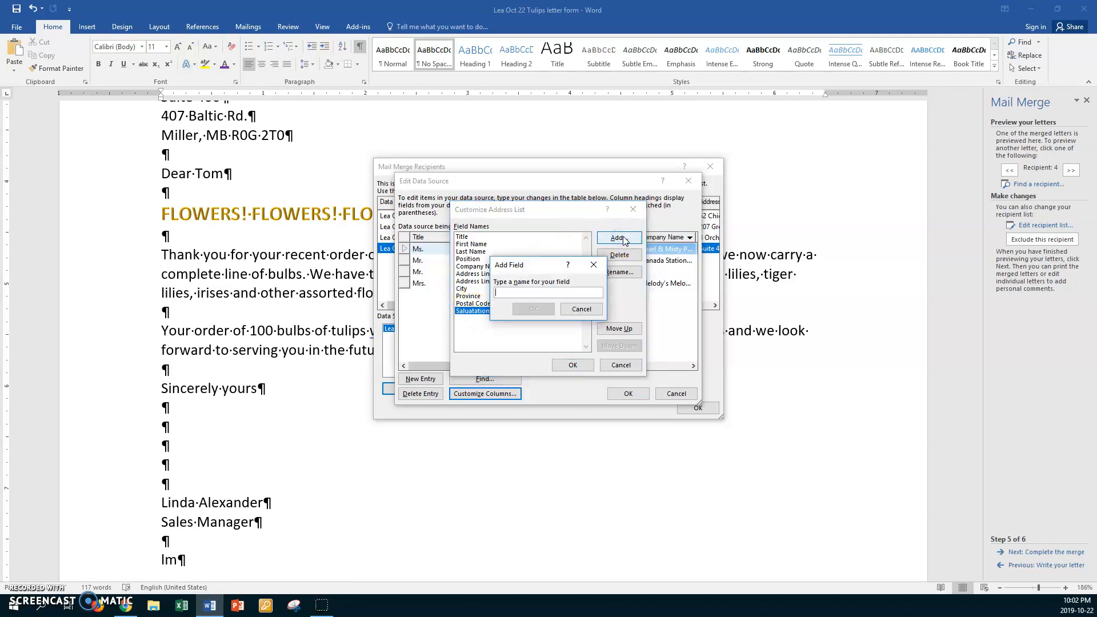
pyautogui.write('Quiantity')
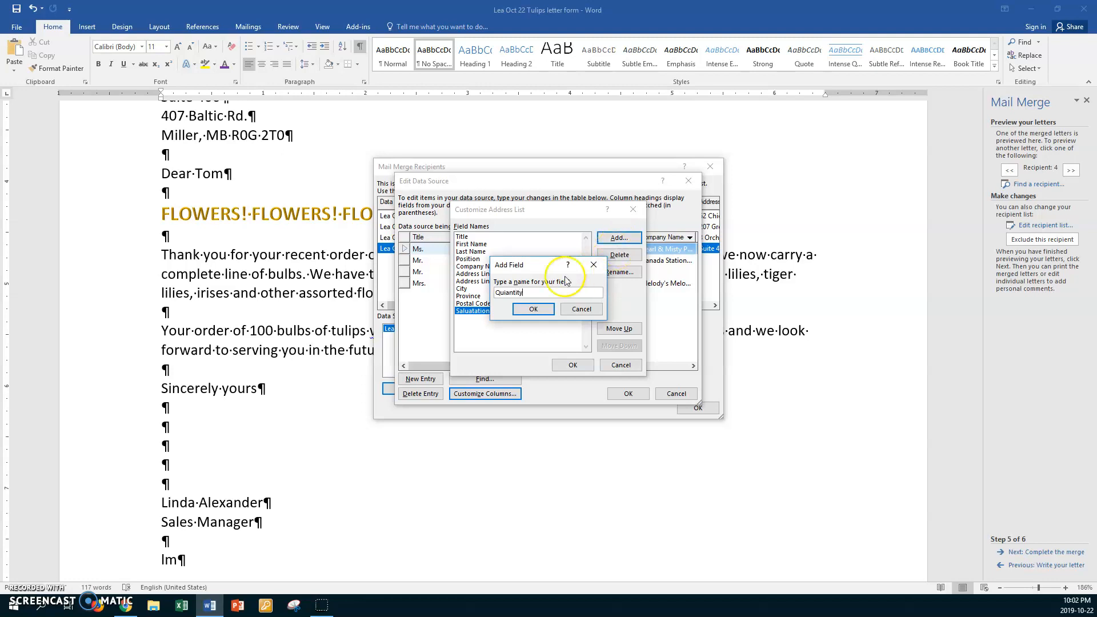
pyautogui.click(506, 292)
pyautogui.press('BackSpace')
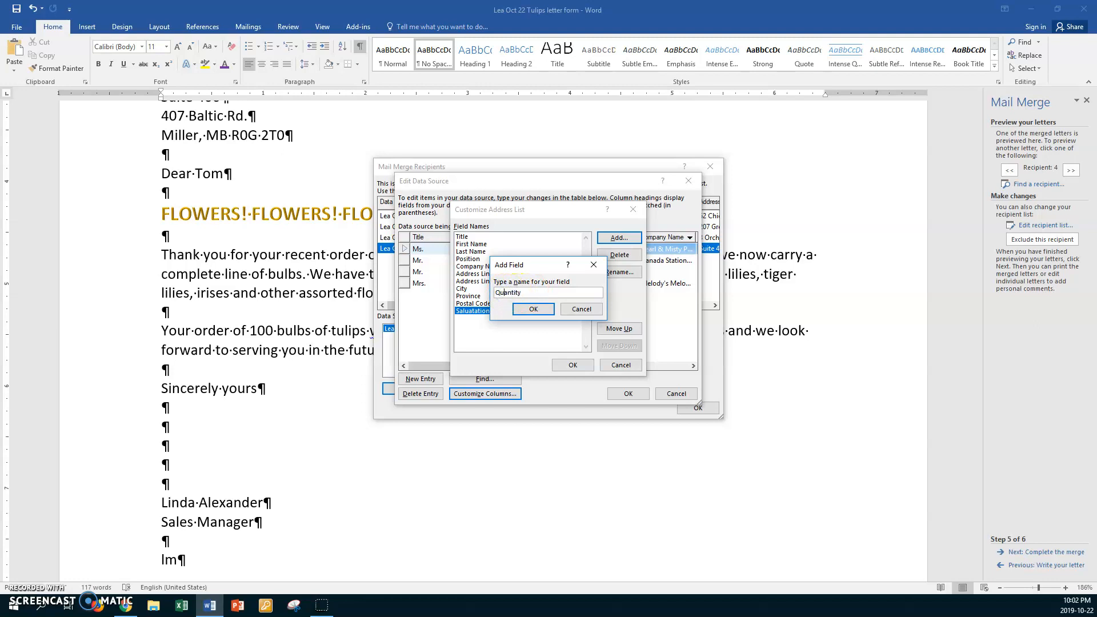
pyautogui.click(542, 309)
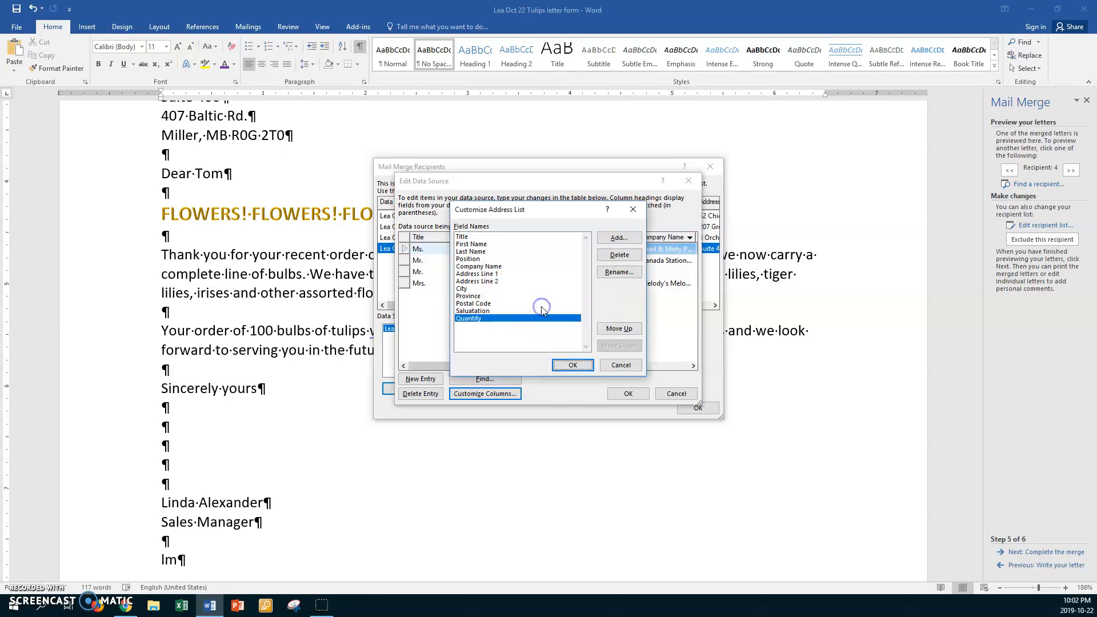
# Step: Add a field named Type of Bulb after Quantity and accept the customized address list
pyautogui.click(612, 238)
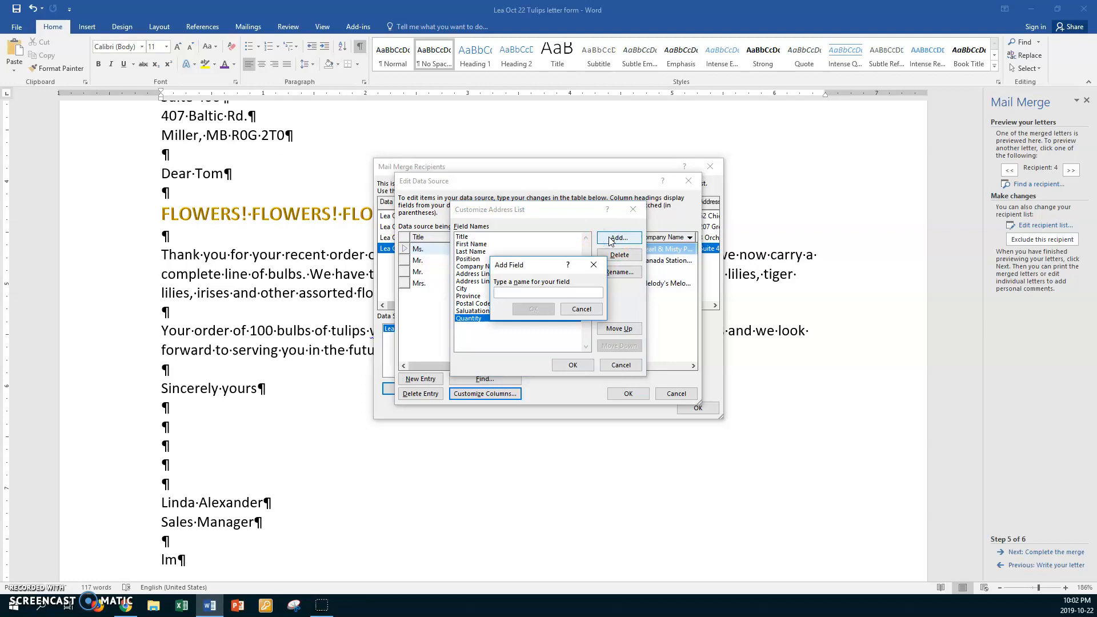
pyautogui.write('Ty')
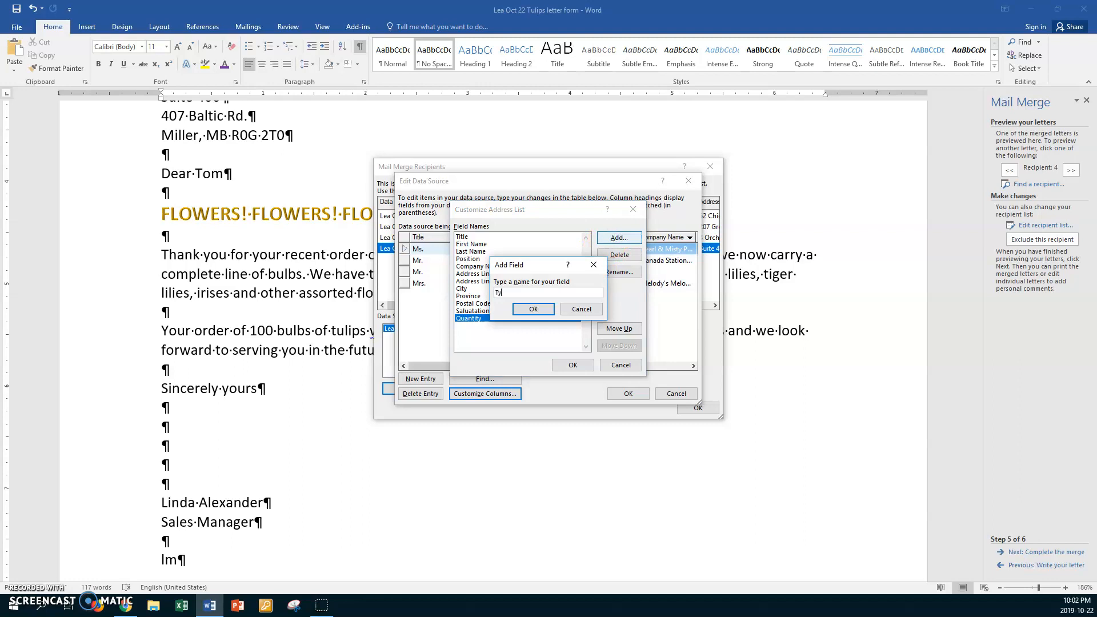
pyautogui.write('pe of Bulb')
pyautogui.click(543, 310)
pyautogui.click(566, 365)
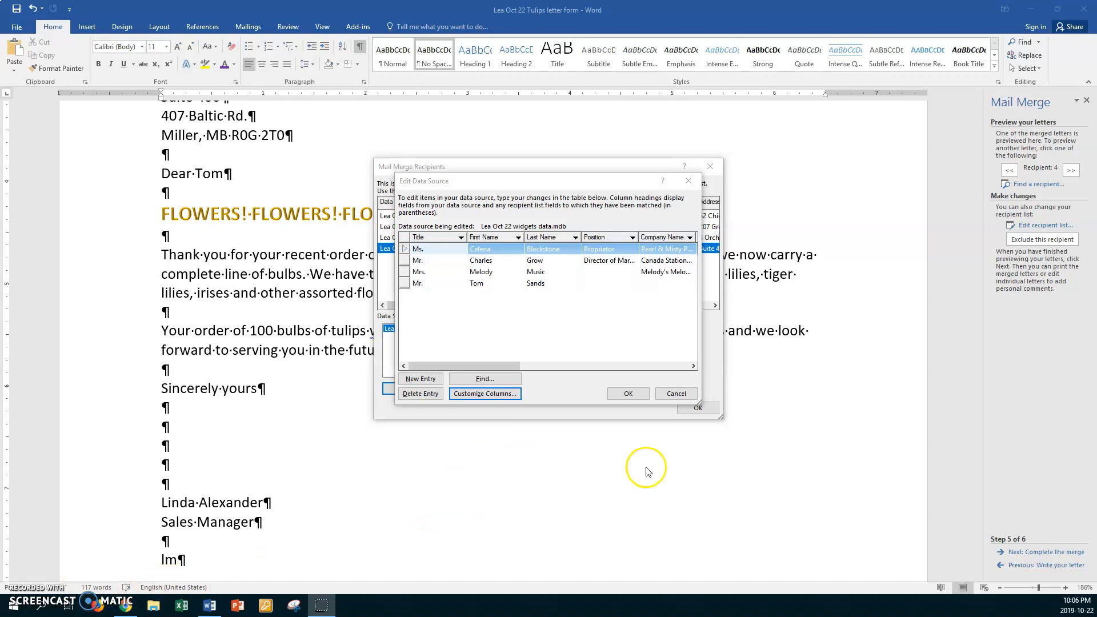
# Step: Widen the data source window to show all columns and enter the quantities 100, 50, 150 and 60 for the four recipients in order
pyautogui.moveTo(698, 405); pyautogui.dragTo(910, 433)
pyautogui.moveTo(698, 182); pyautogui.dragTo(440, 174)
pyautogui.moveTo(652, 425); pyautogui.dragTo(919, 452)
pyautogui.click(815, 225)
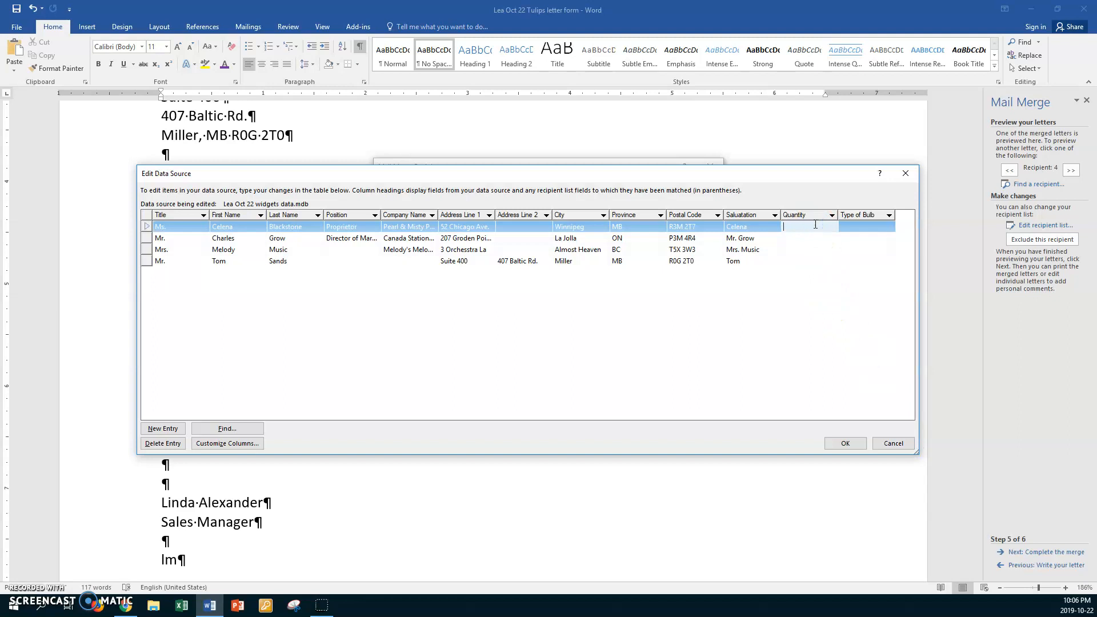
pyautogui.write('100')
pyautogui.click(818, 237)
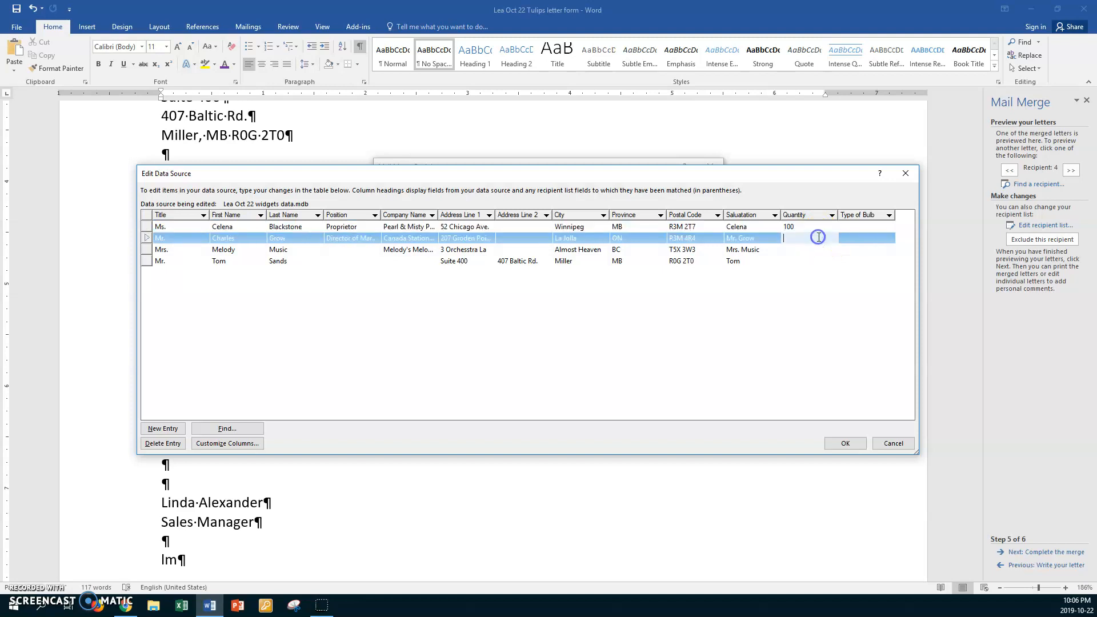
pyautogui.write('50')
pyautogui.click(817, 251)
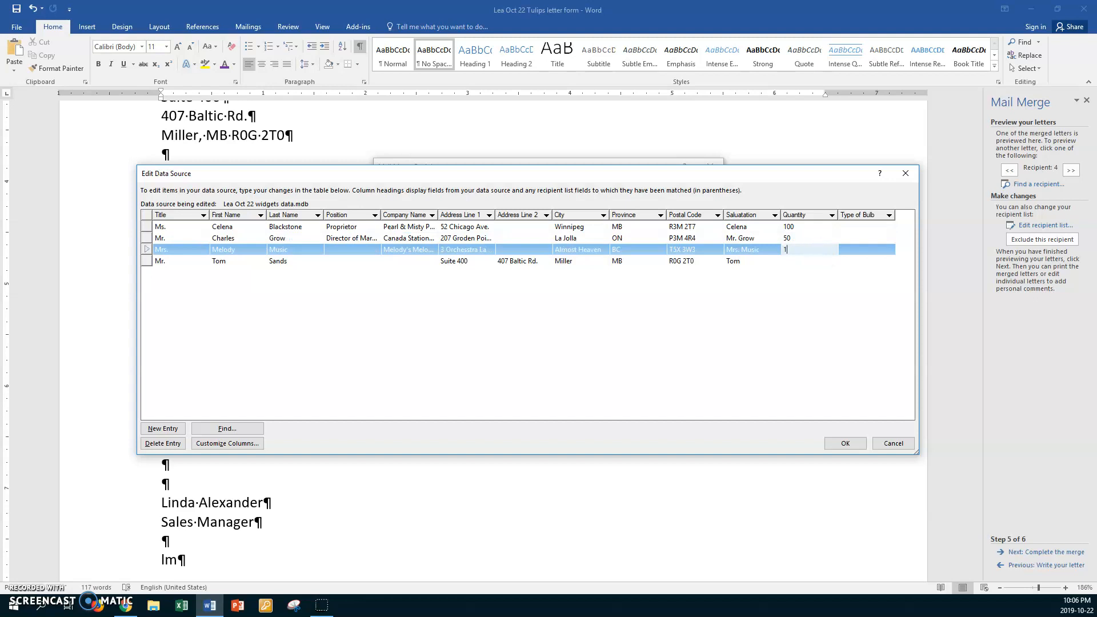
pyautogui.click(818, 262)
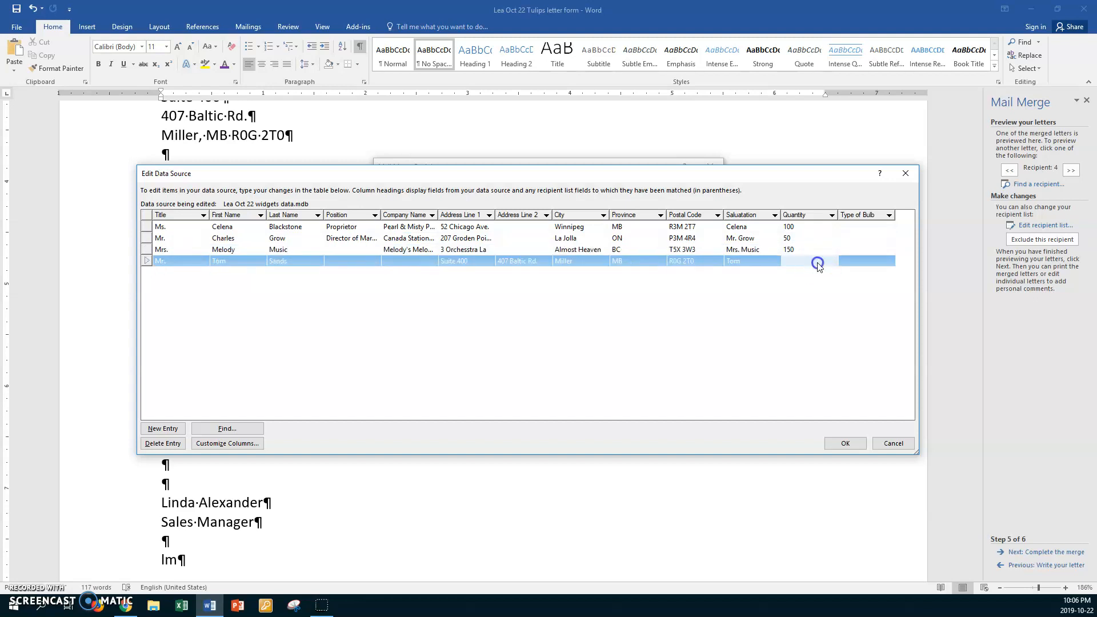
pyautogui.write('60')
# Step: Fill in Type of Bulb for the four recipients in order: tulips, daffoils, tiger lilies and irises
pyautogui.click(861, 227)
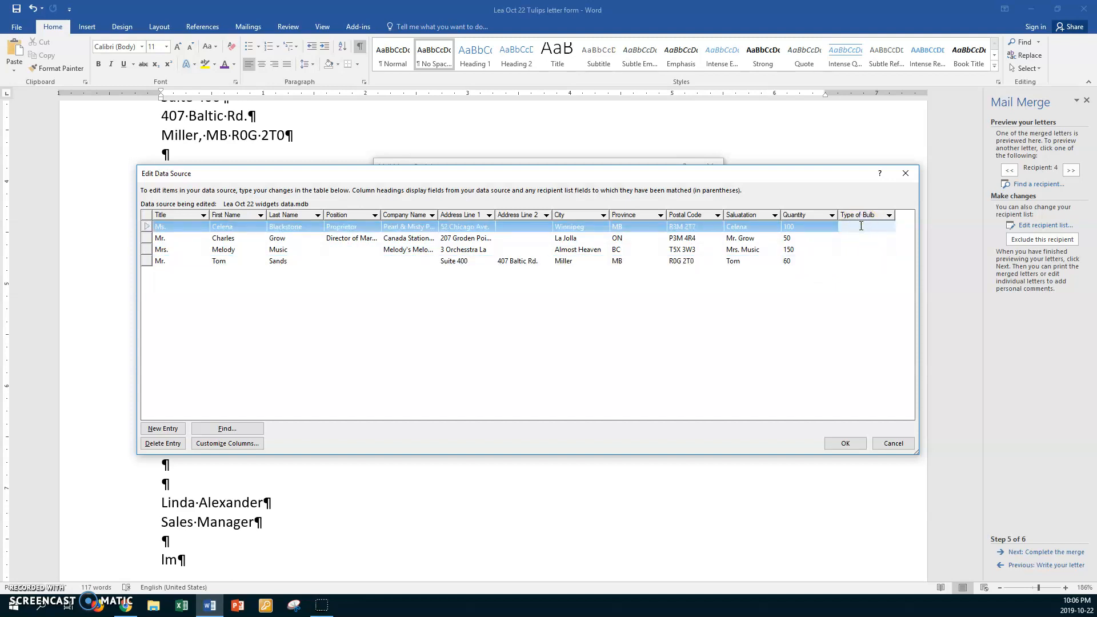
pyautogui.write('tulips')
pyautogui.press('Down')
pyautogui.write('daffoils')
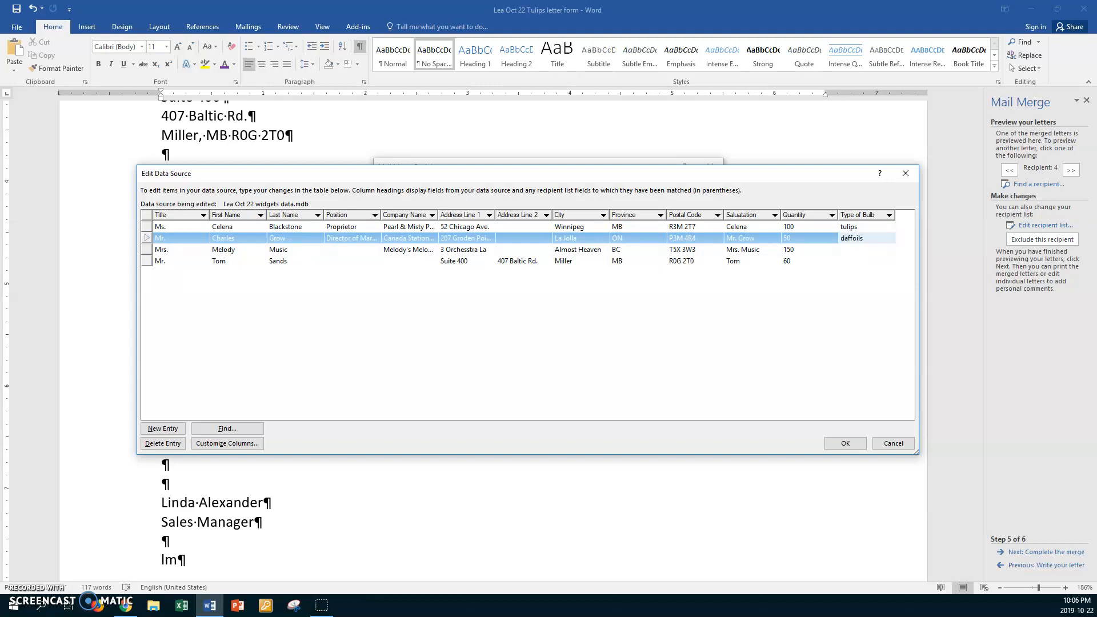
pyautogui.press('Down')
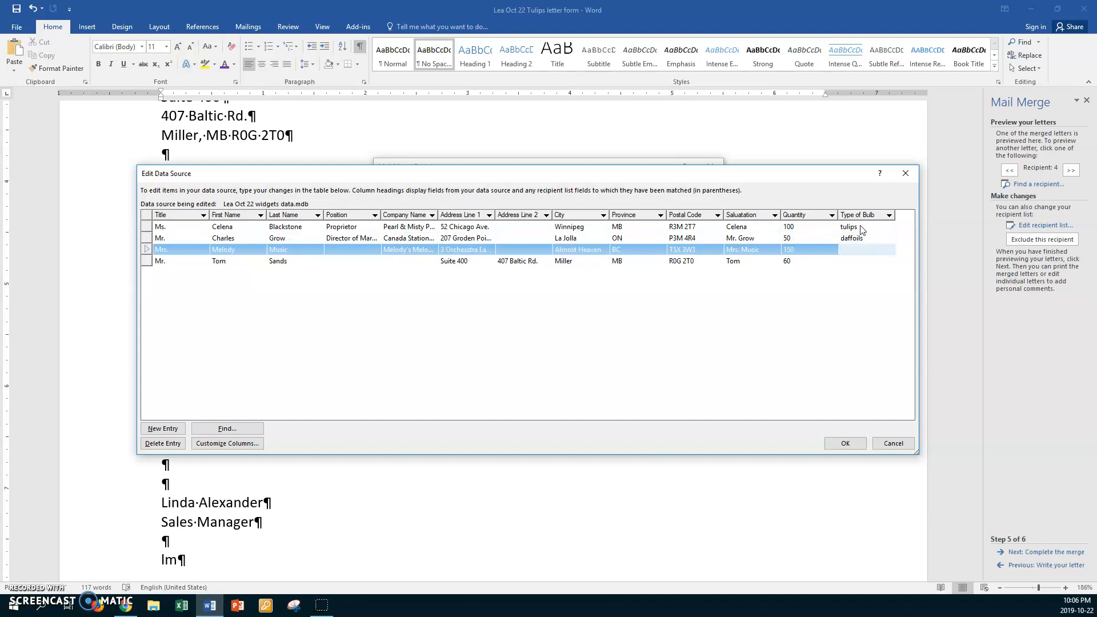
pyautogui.write('tiger lili')
pyautogui.write('es')
pyautogui.press('Down')
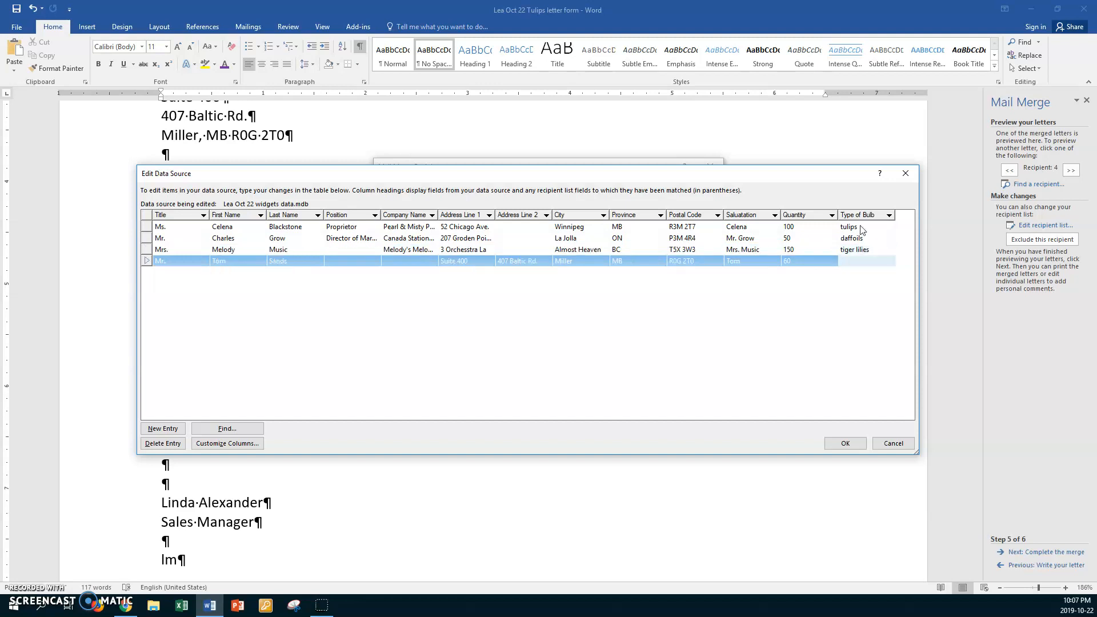
pyautogui.write('irises')
# Step: Save the edited entries to the data source and accept the mail merge recipient list
pyautogui.click(846, 444)
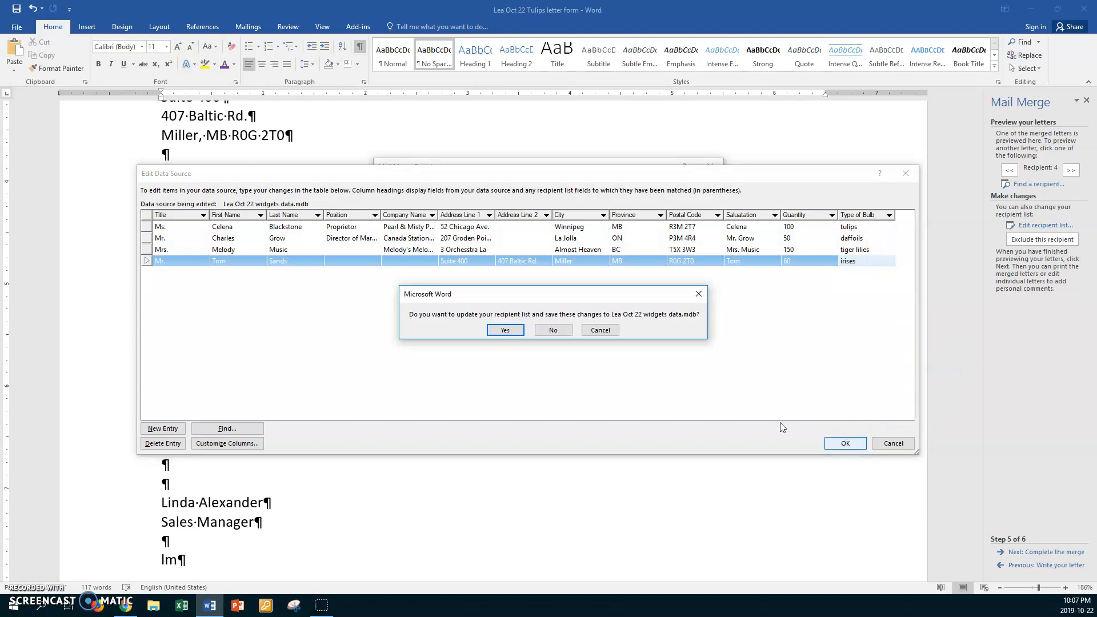
pyautogui.click(505, 331)
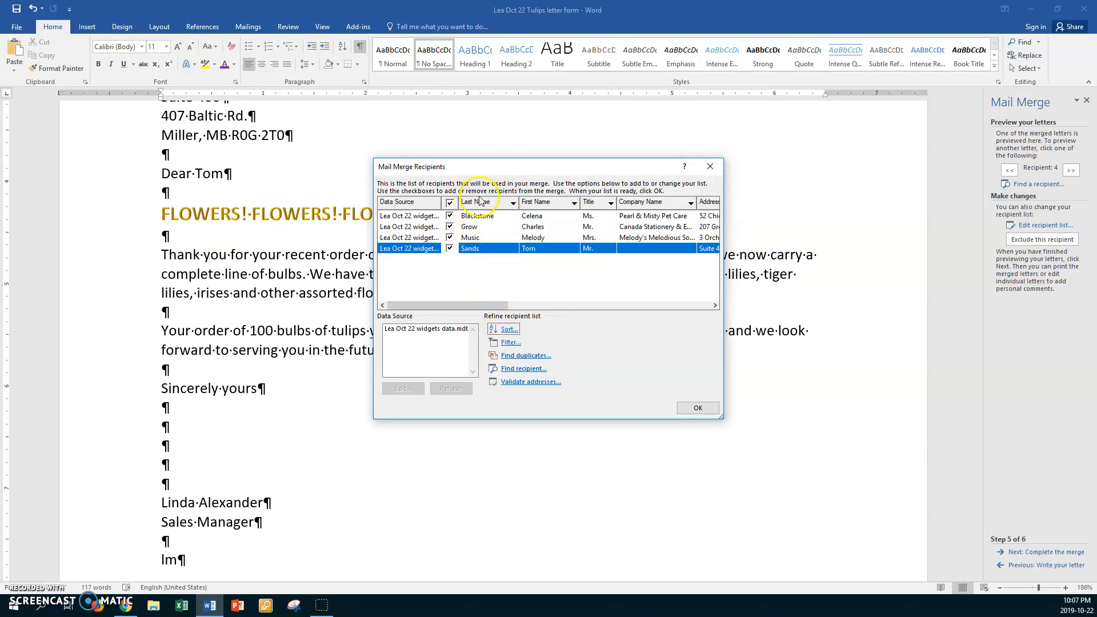
pyautogui.click(695, 407)
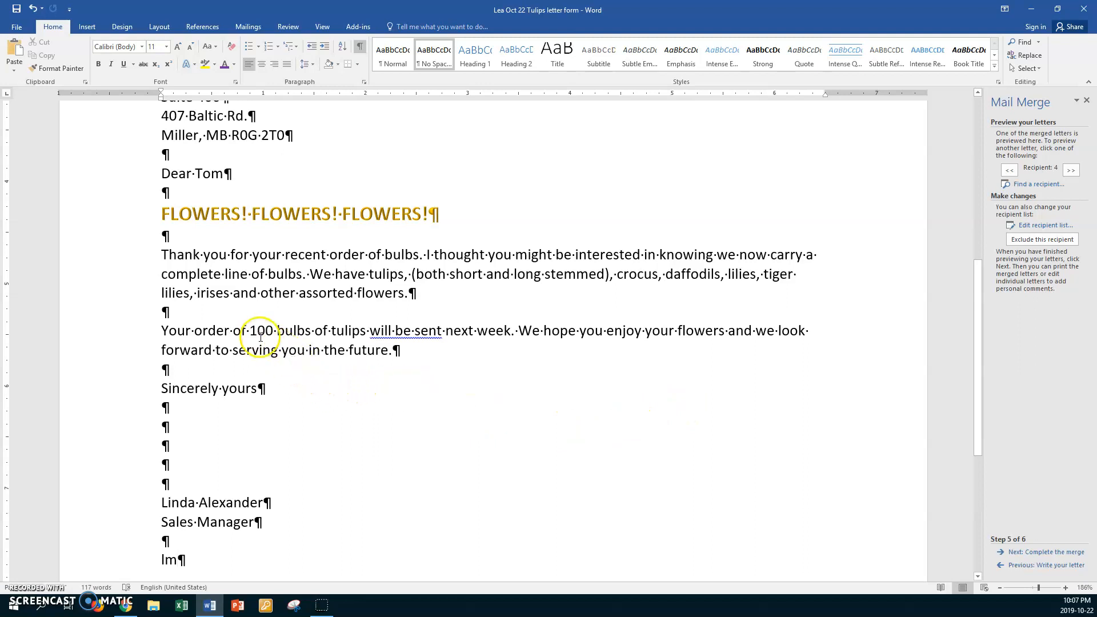
# Step: Replace the number 100 in the order sentence with the Quantity merge field and delete the character after it
pyautogui.moveTo(251, 329); pyautogui.dragTo(273, 334)
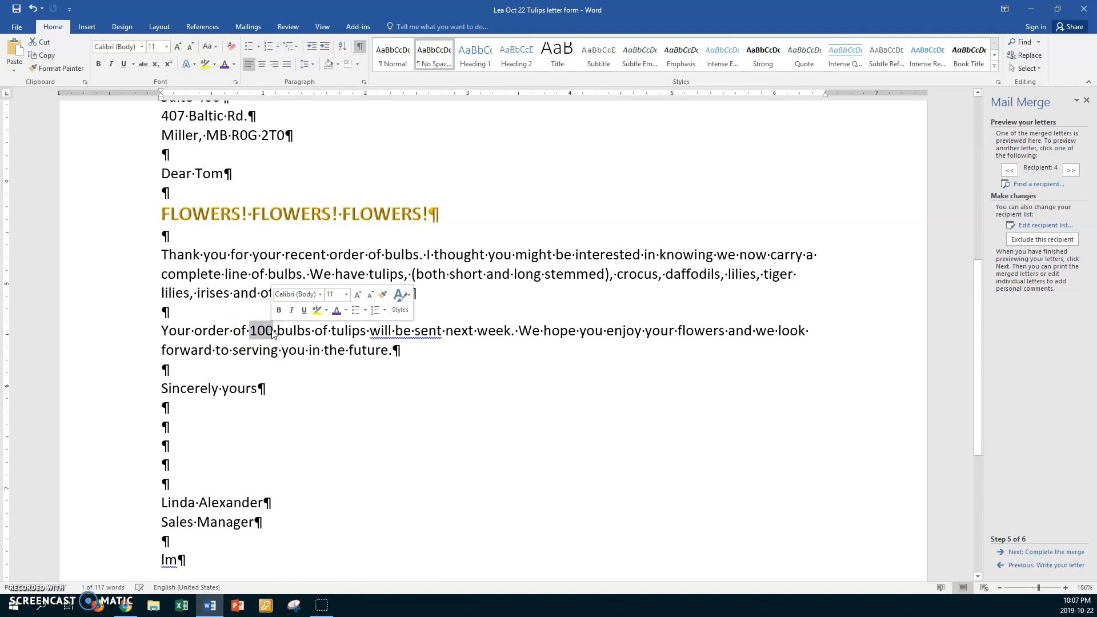
pyautogui.click(253, 28)
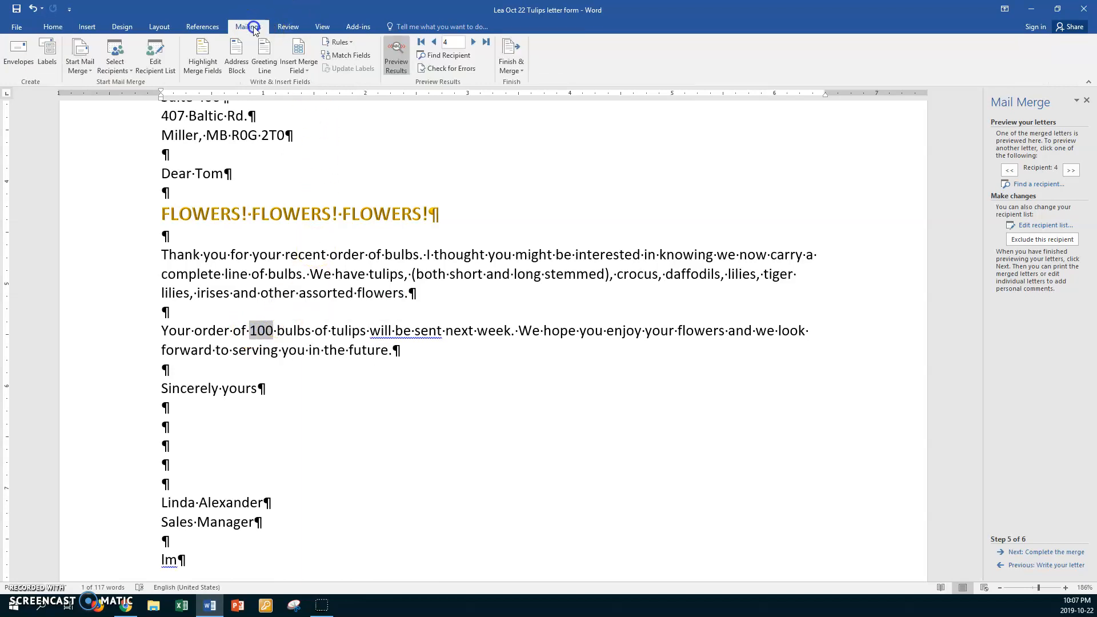
pyautogui.click(311, 69)
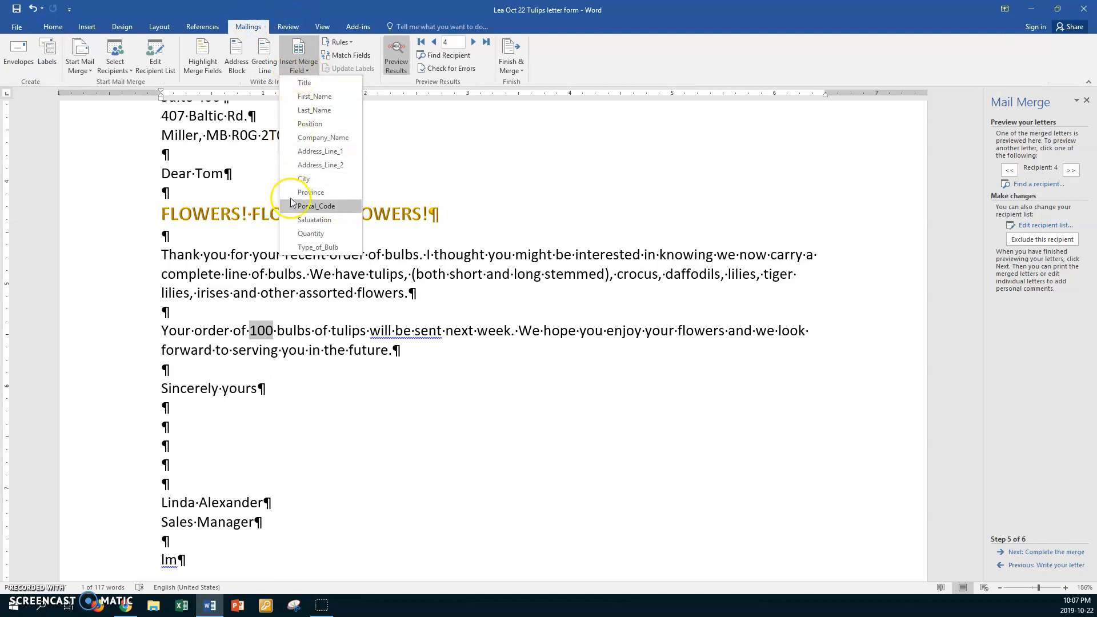
pyautogui.click(303, 235)
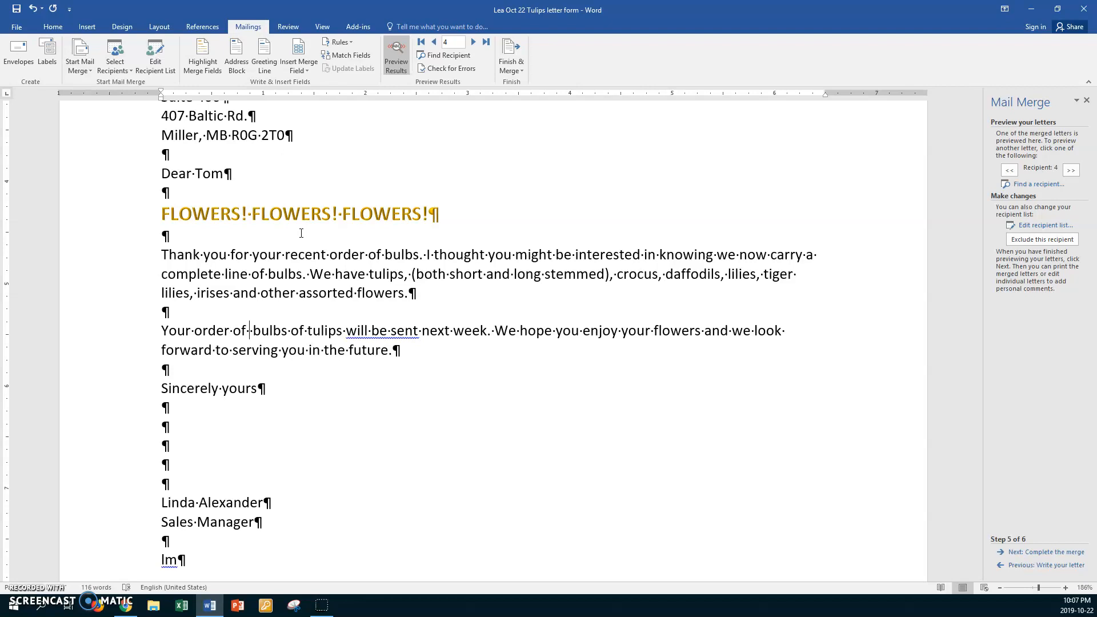
pyautogui.press('Delete')
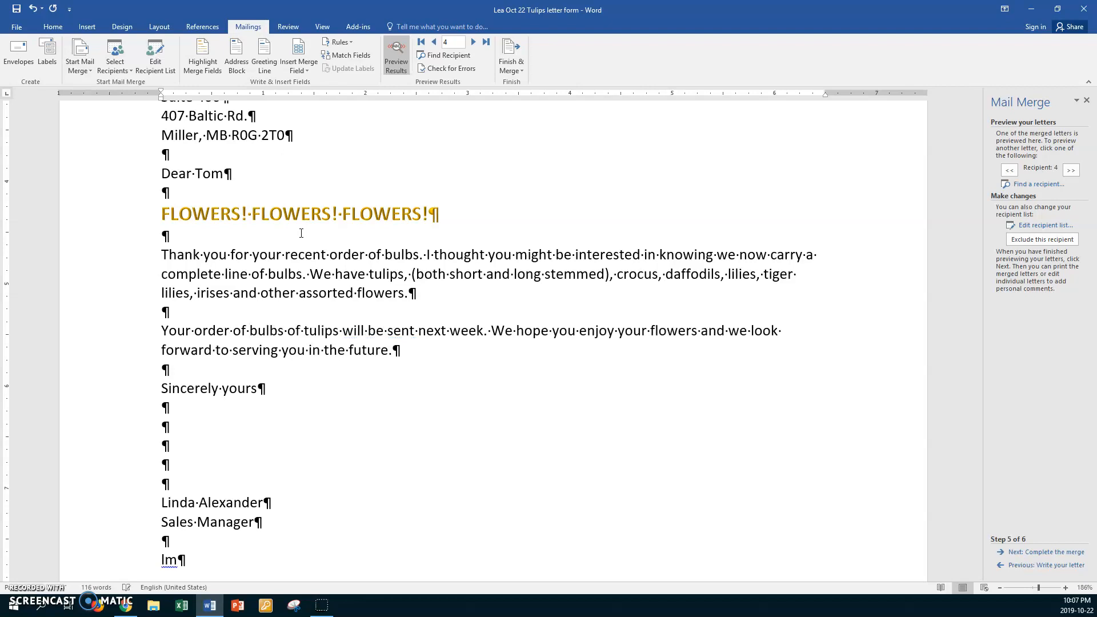
# Step: Replace the word tulips in the order sentence with the Type_of_Bulb merge field
pyautogui.click(322, 331)
pyautogui.doubleClick(322, 330)
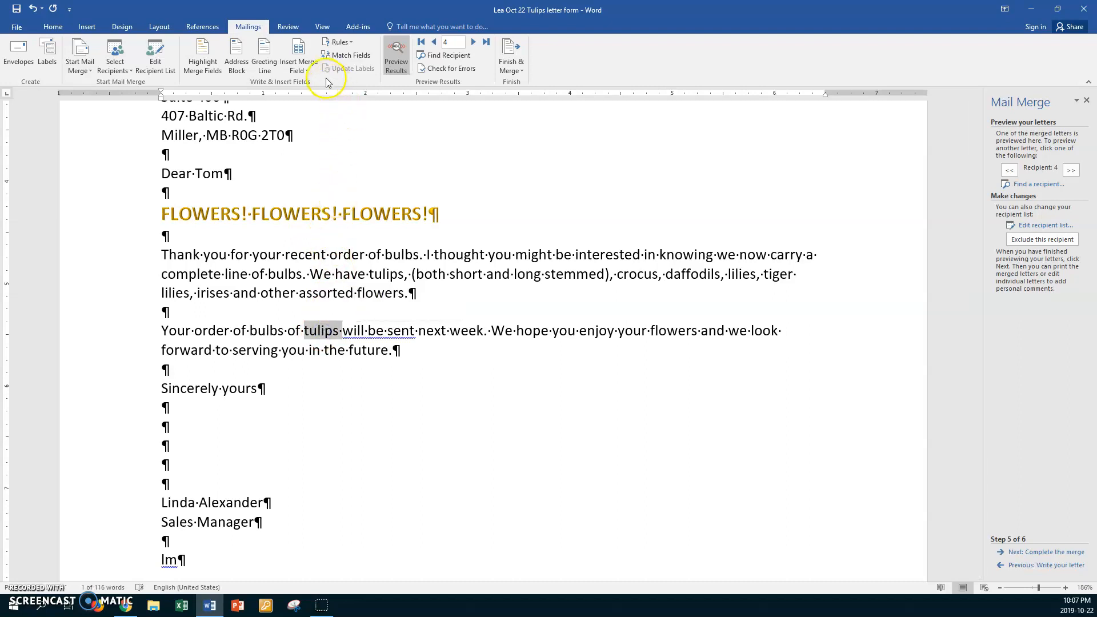
pyautogui.click(308, 70)
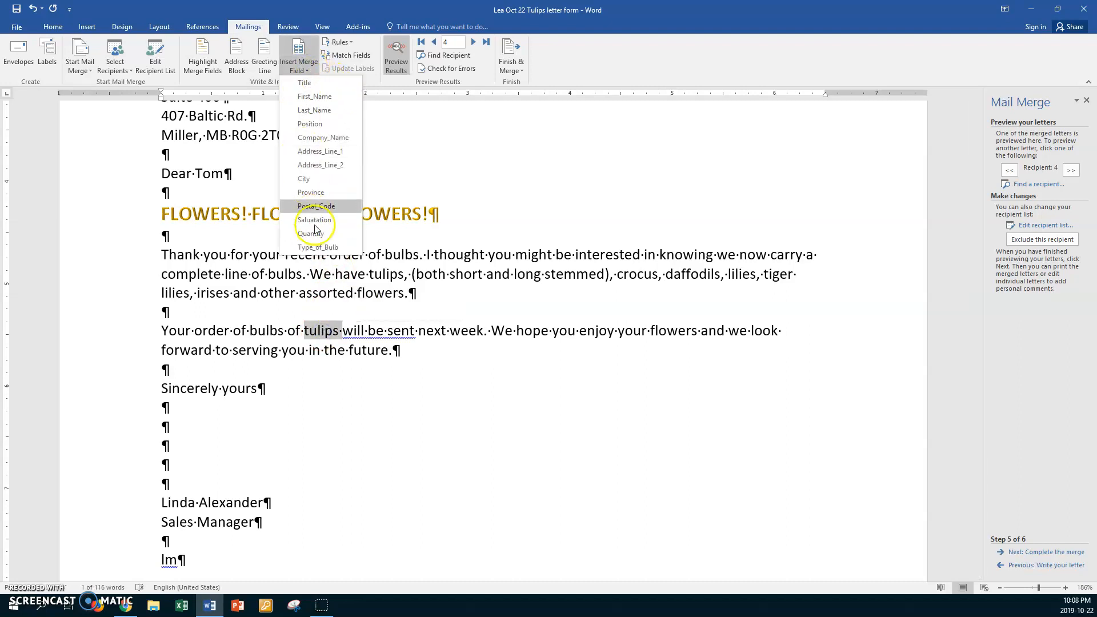
pyautogui.click(318, 248)
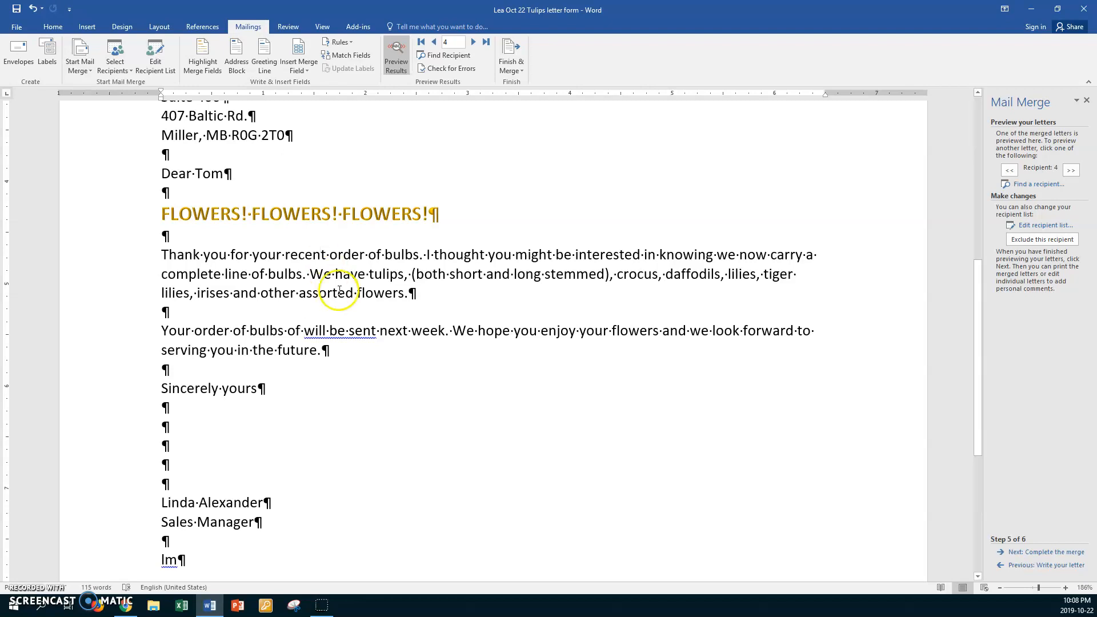
pyautogui.click(395, 349)
pyautogui.hotkey('ctrl', 'Home')
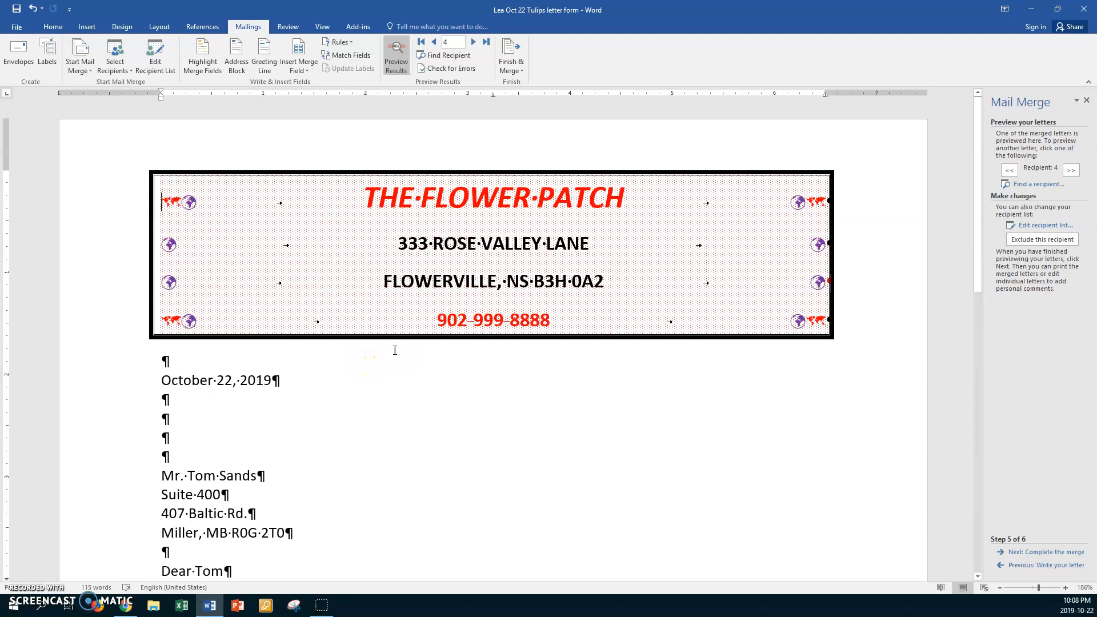
pyautogui.hotkey('ctrl', 'End')
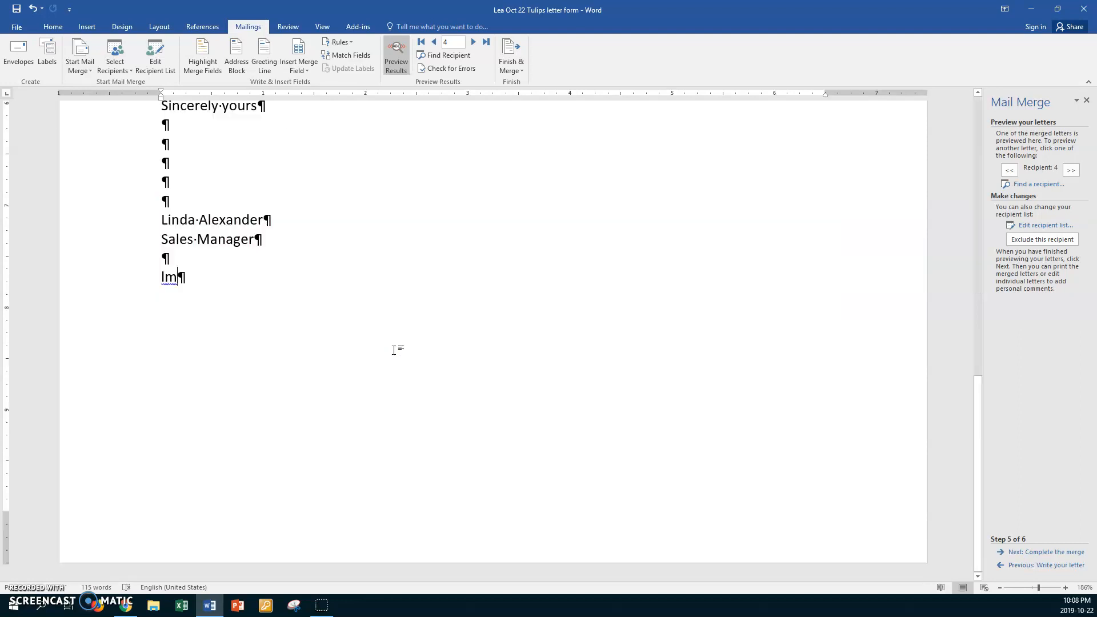
# Step: Check the order sentence in the letter preview, going back through the recipients from 4 to 1
pyautogui.scroll(12, 395, 349)
pyautogui.scroll(-2, 394, 350)
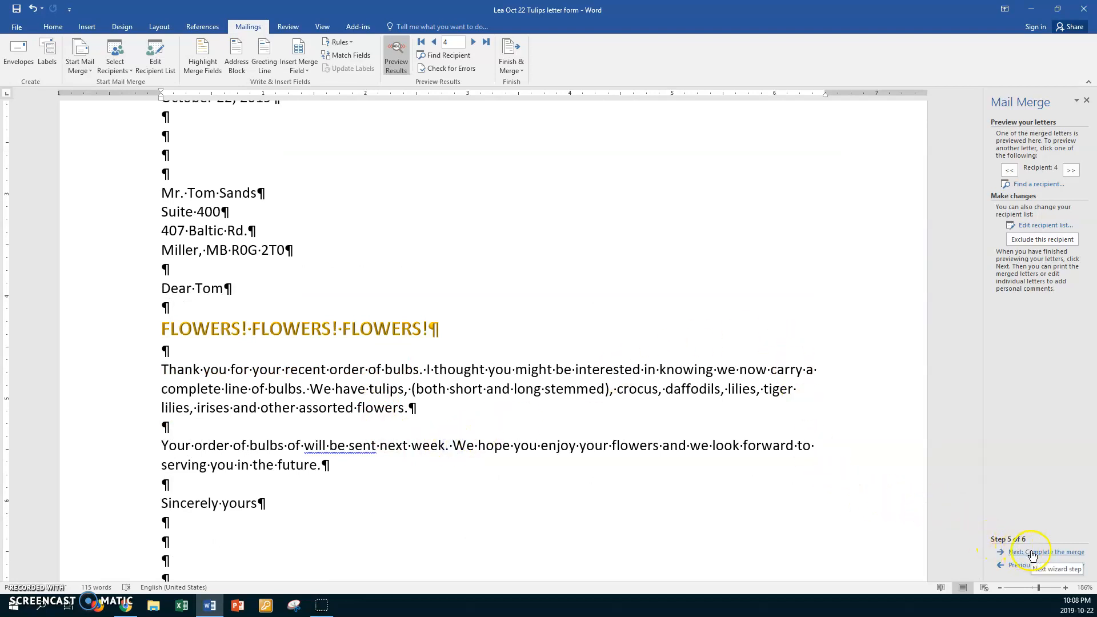
pyautogui.click(1010, 171)
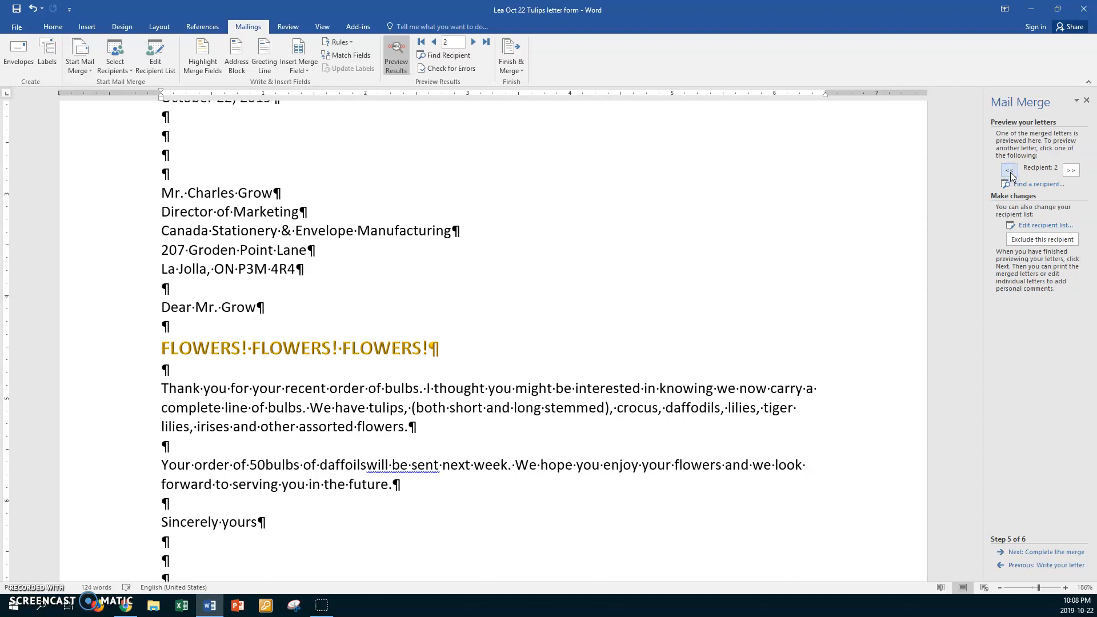
pyautogui.click(1010, 171)
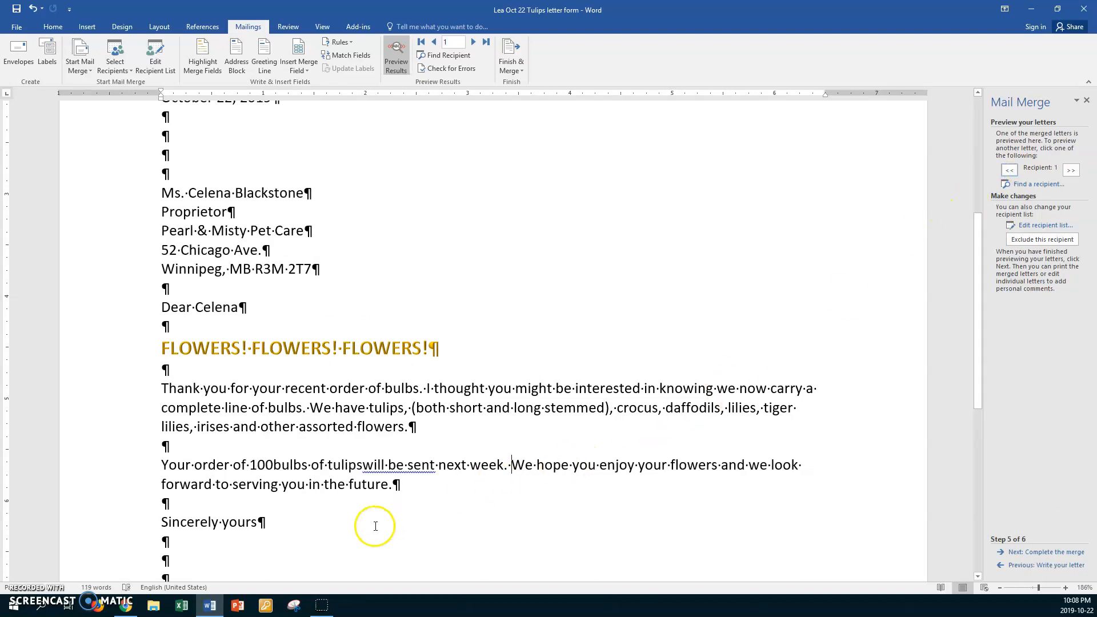
# Step: Insert the missing spaces after the Quantity and Type_of_Bulb merge fields in the order sentence
pyautogui.click(274, 465)
pyautogui.click(274, 465)
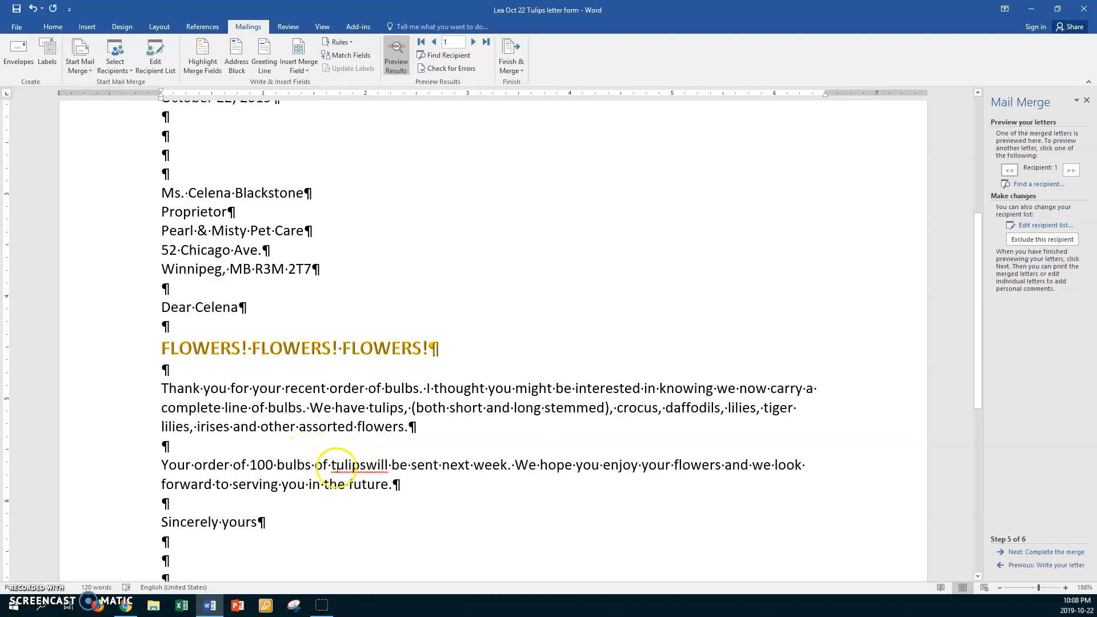
pyautogui.click(367, 465)
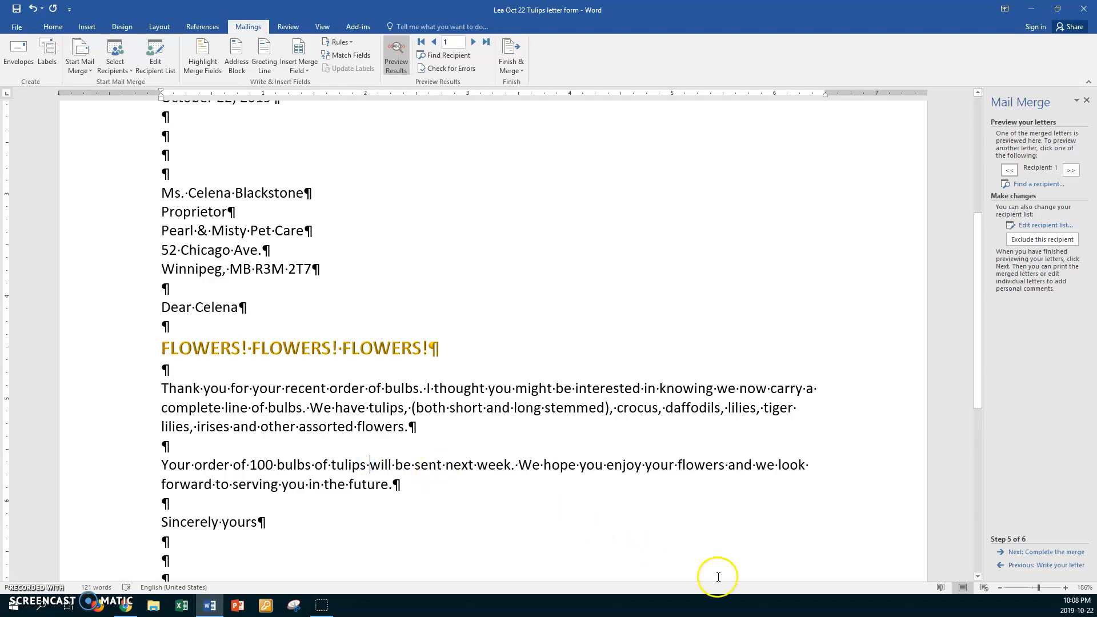
# Step: Check the order sentence's merge field codes and preview the corrected letters from recipient 1 through recipient 4
pyautogui.click(1010, 566)
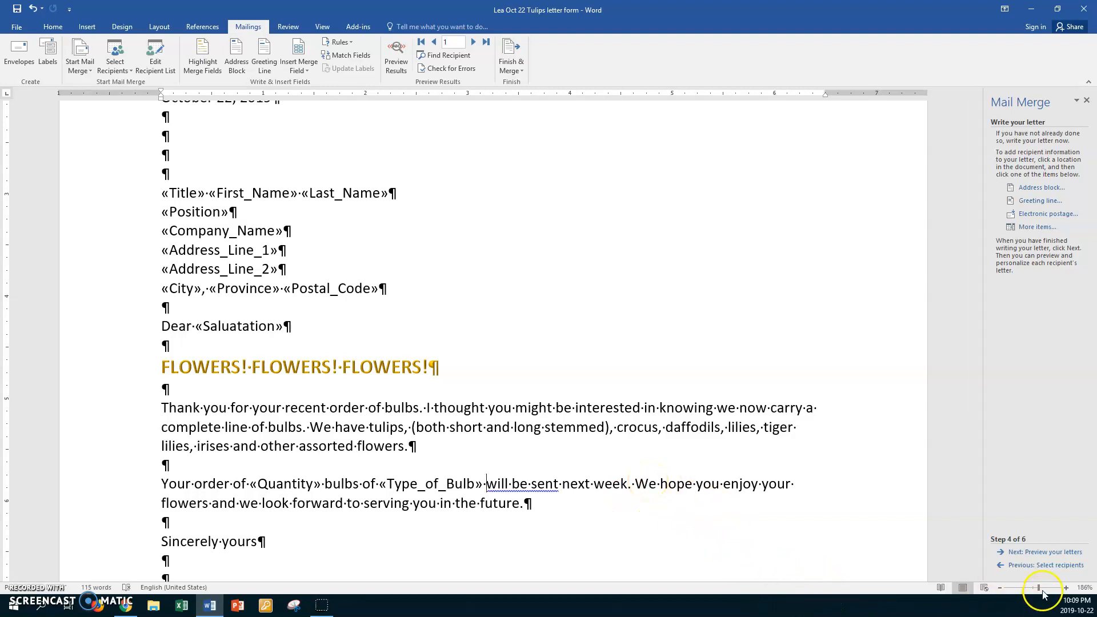
pyautogui.click(1037, 553)
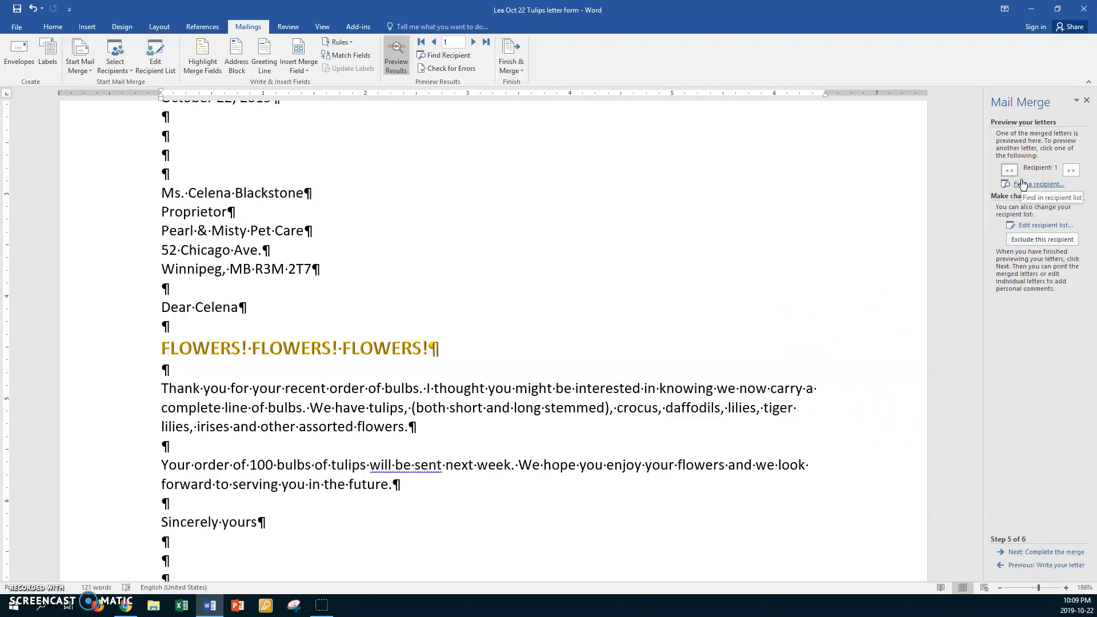
pyautogui.click(1072, 171)
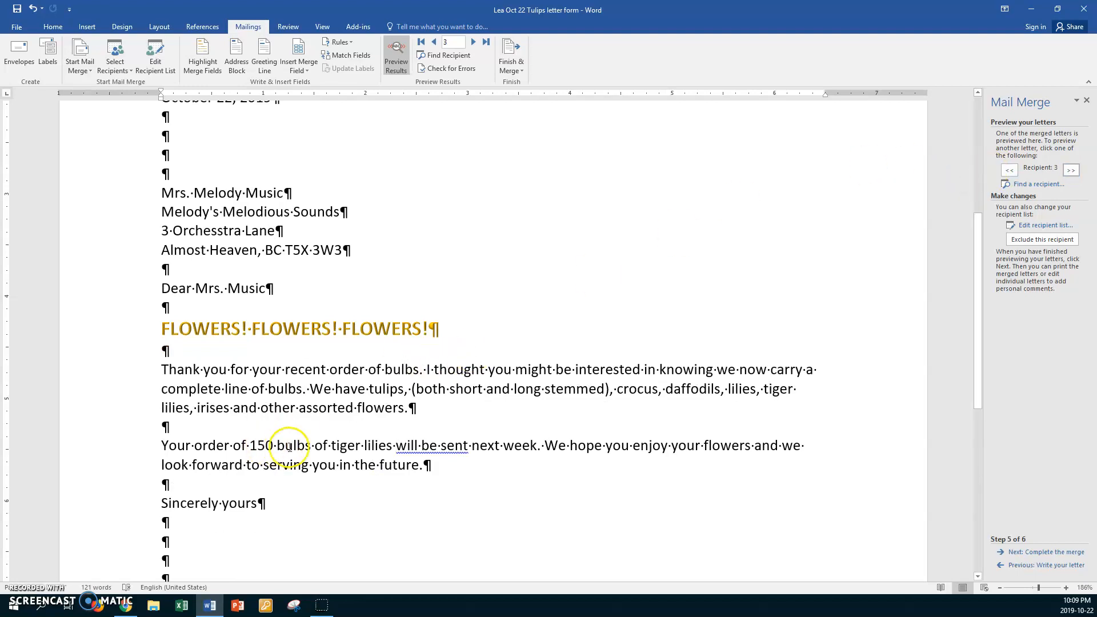
pyautogui.click(1072, 171)
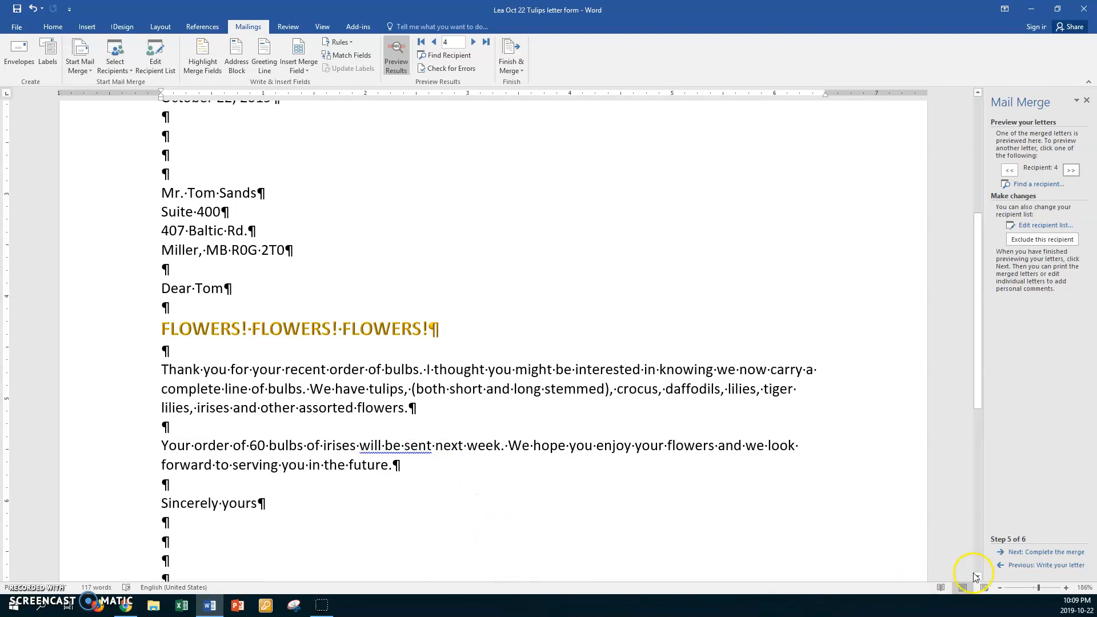
# Step: Complete the mail merge and merge all records into a new document of individual letters
pyautogui.click(1046, 552)
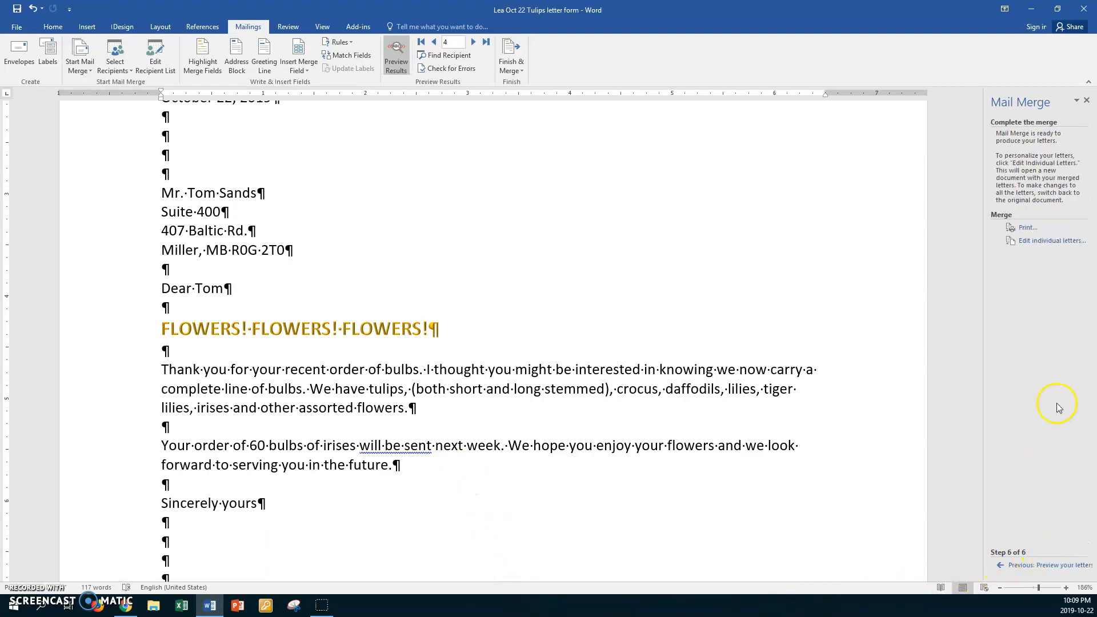
pyautogui.click(1042, 246)
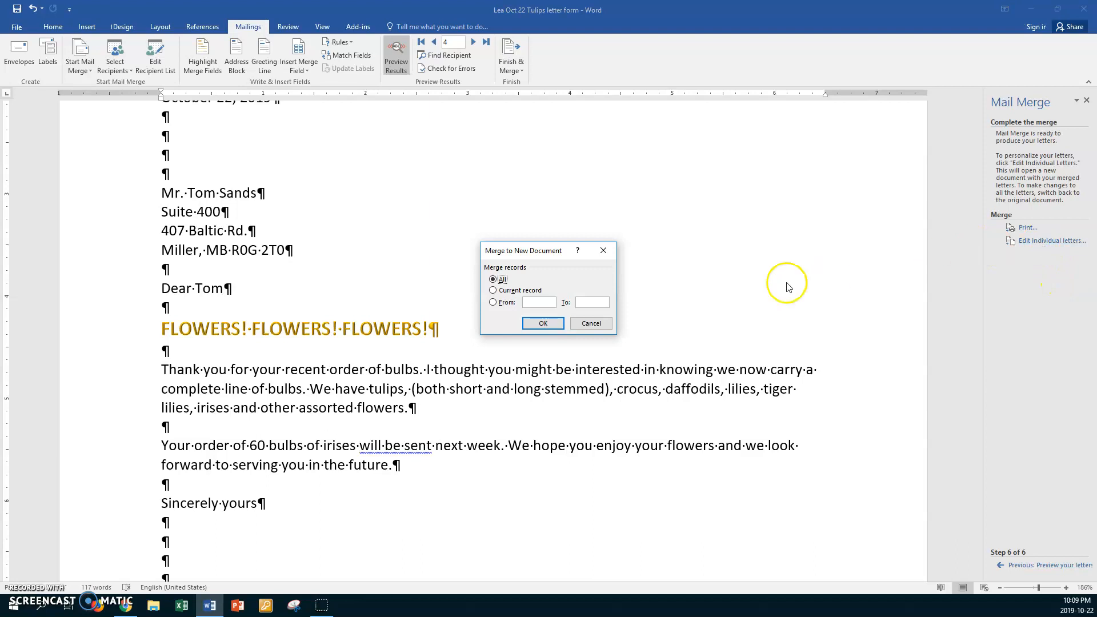
pyautogui.click(544, 324)
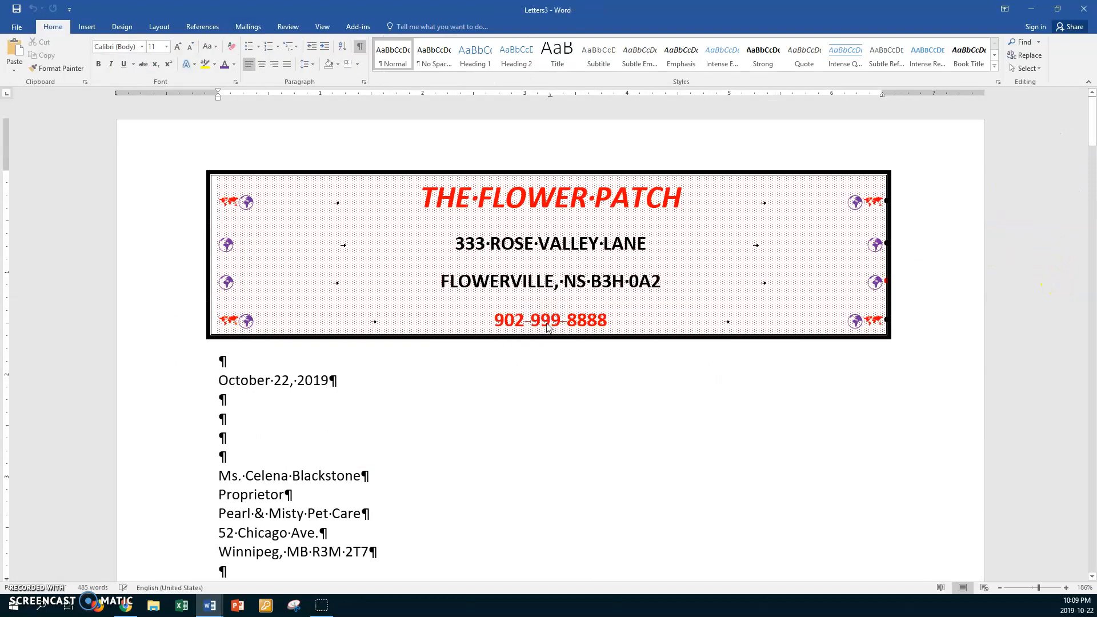
# Step: Review all four merged letters, checking each recipient's address, greeting, bulb quantity and bulb type
pyautogui.scroll(-3, 532, 268)
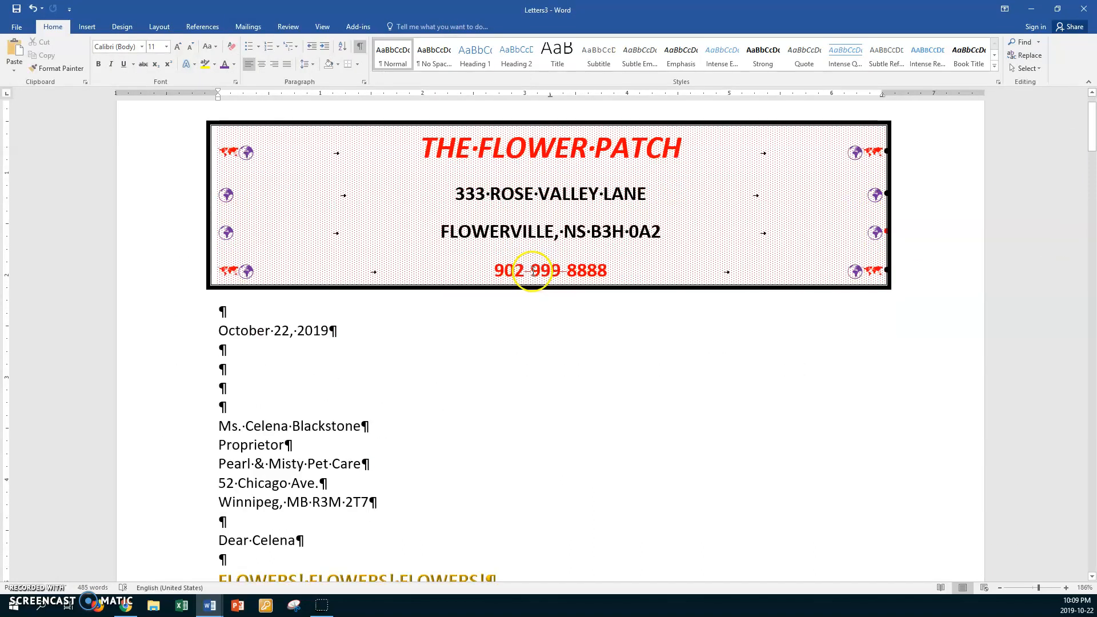
pyautogui.scroll(-4, 434, 318)
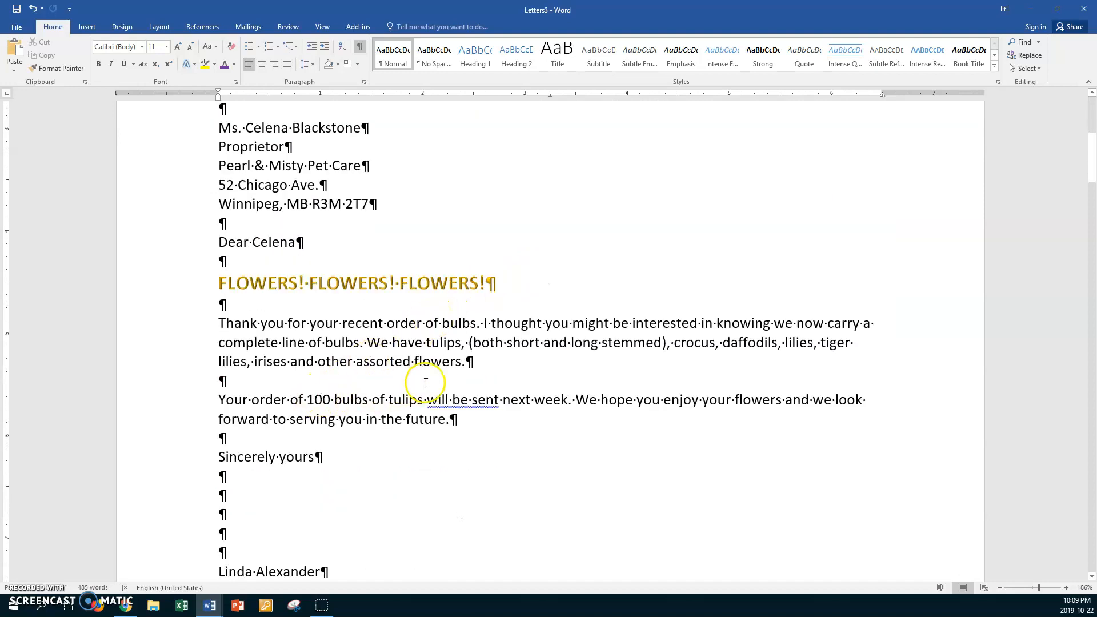
pyautogui.scroll(-6, 426, 381)
pyautogui.scroll(-14, 429, 383)
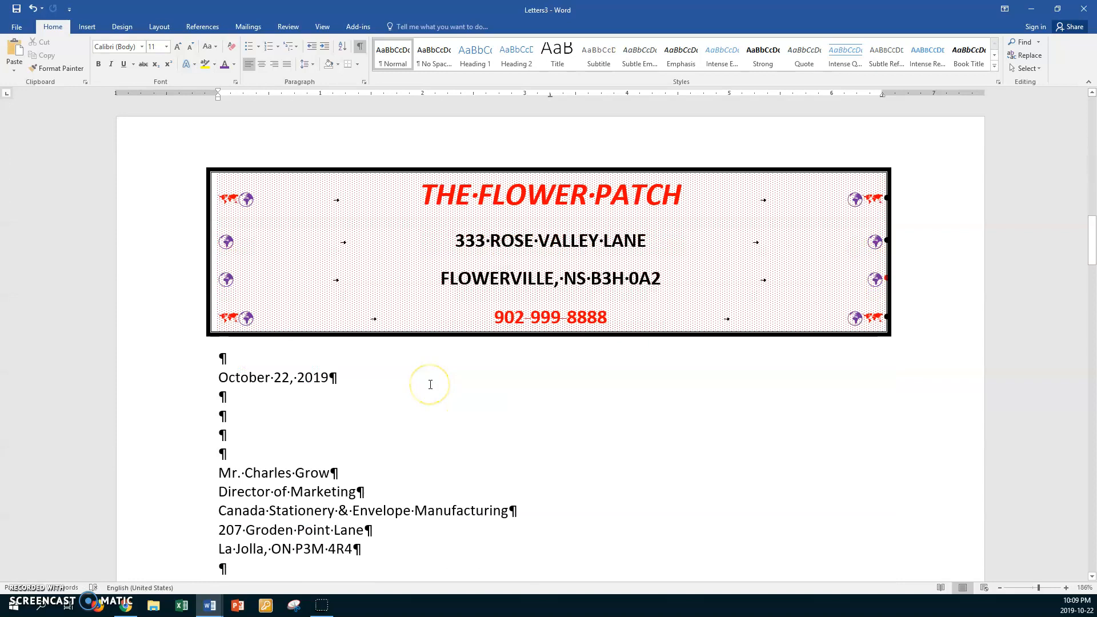
pyautogui.scroll(-5, 429, 384)
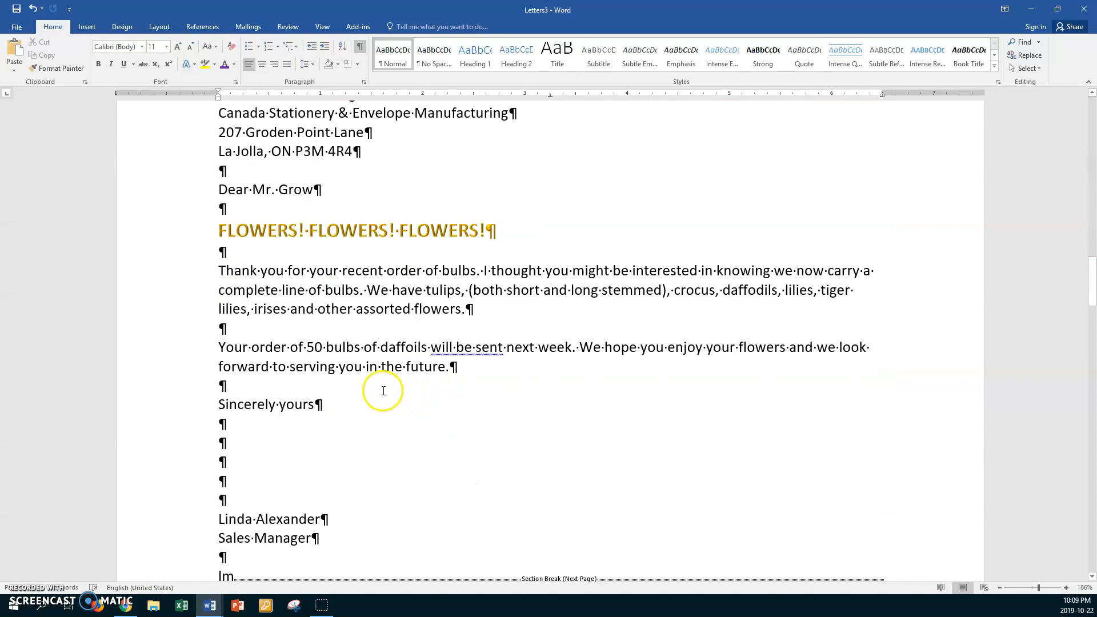
pyautogui.scroll(-12, 461, 400)
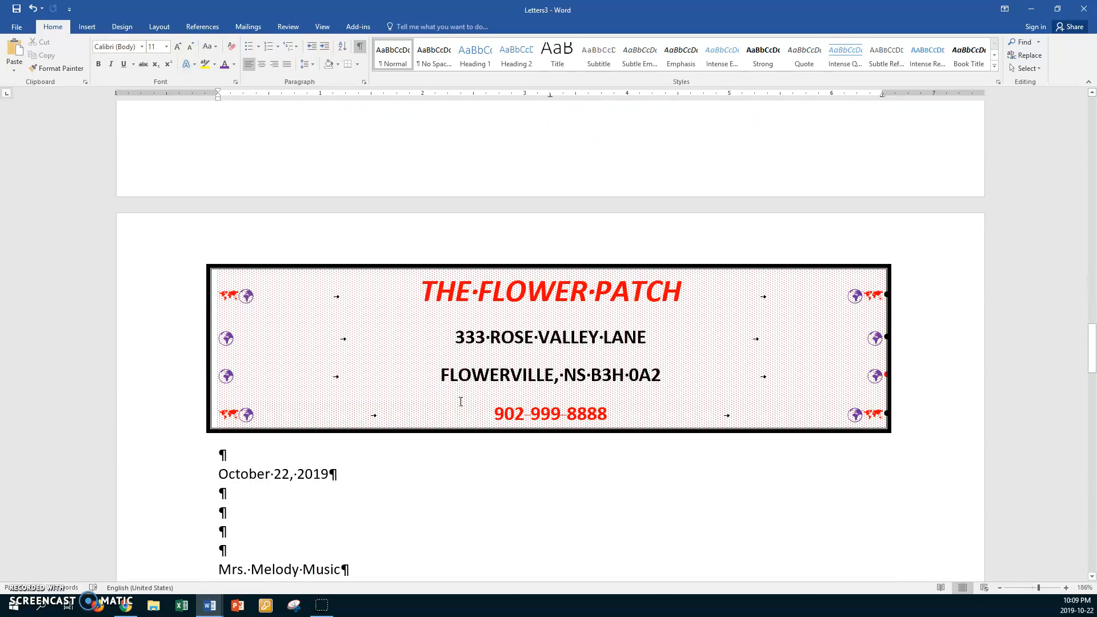
pyautogui.scroll(-5, 461, 402)
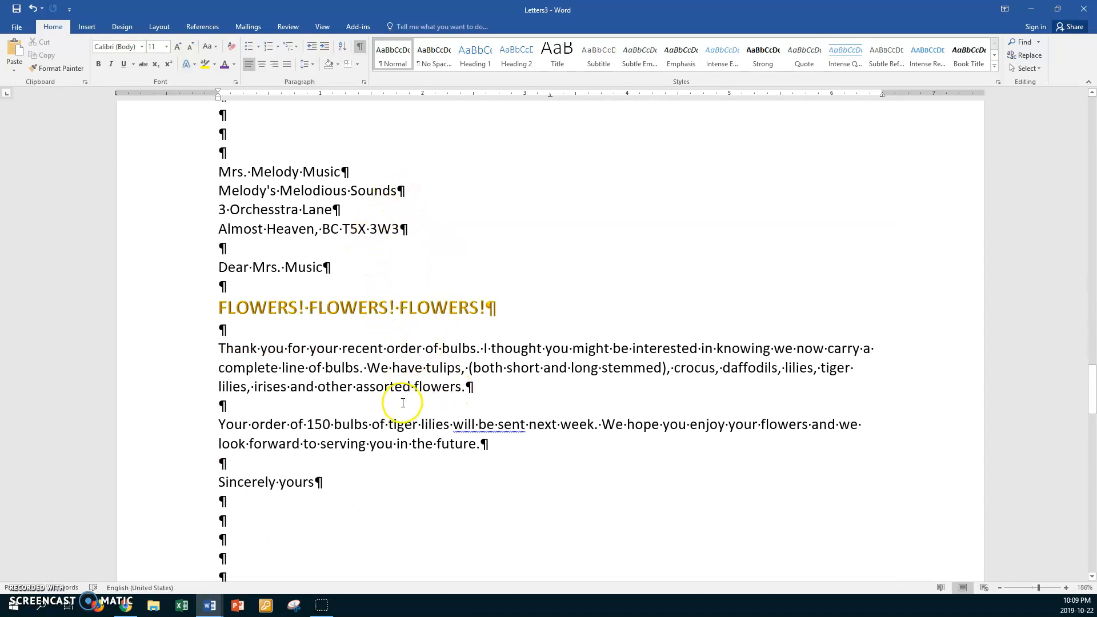
pyautogui.scroll(-18, 473, 402)
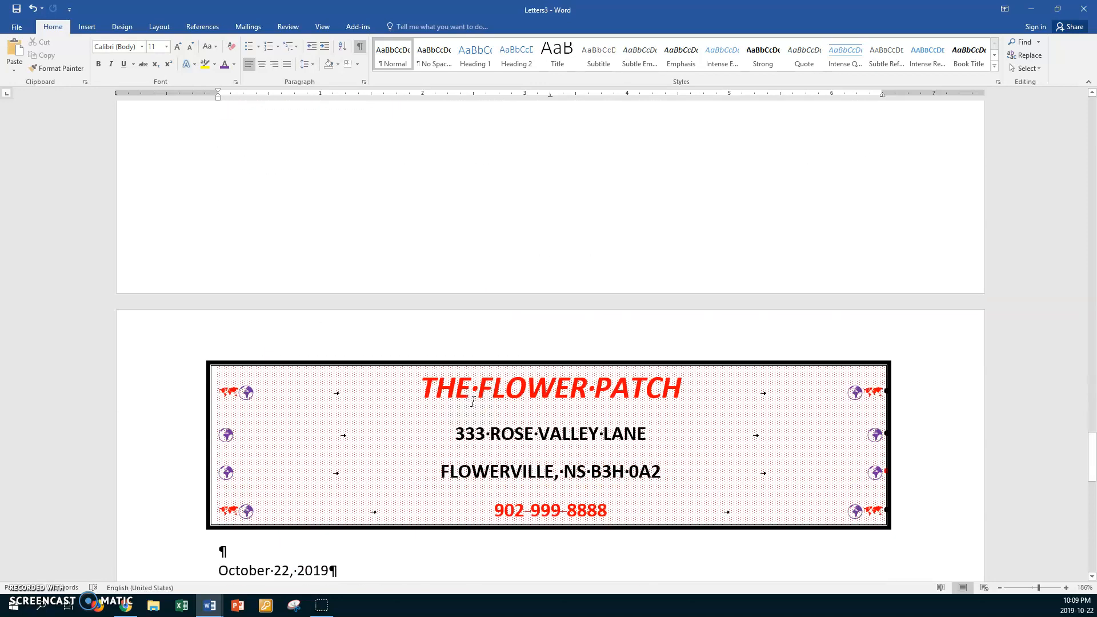
pyautogui.scroll(-4, 473, 402)
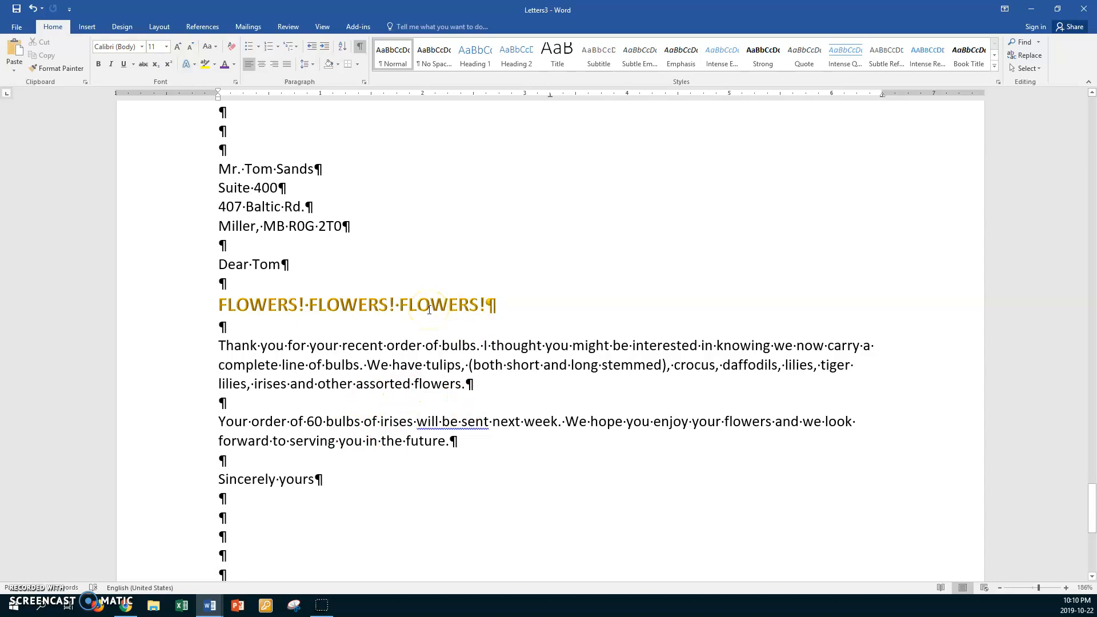
# Step: Start saving the merged letters and choose the ABT > Mail Merge folder on the U drive as the location
pyautogui.press('F12')
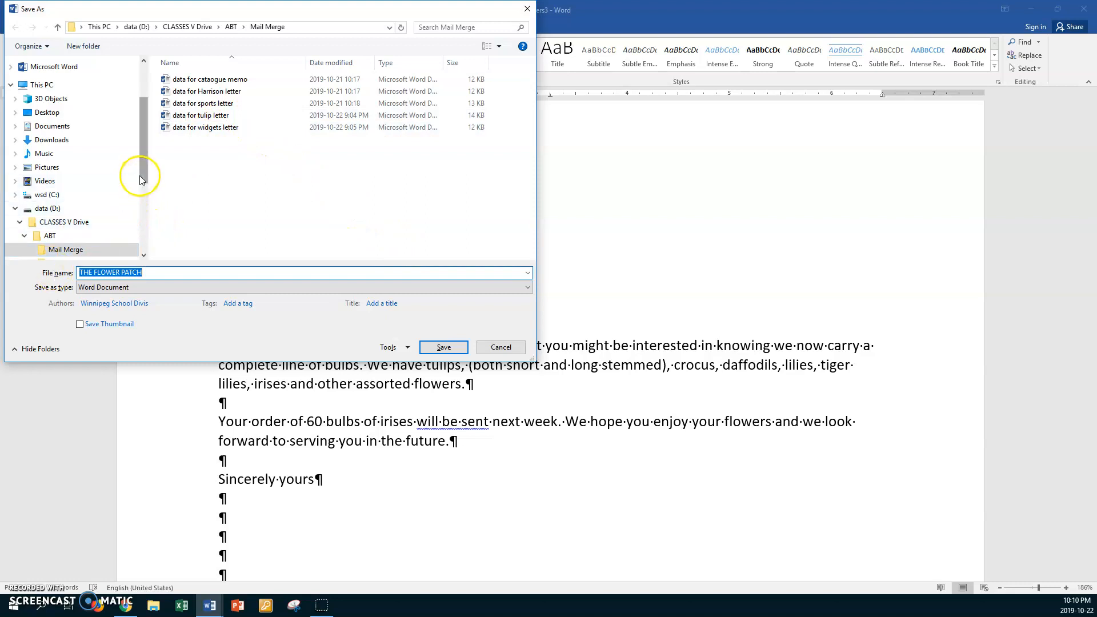
pyautogui.moveTo(139, 169); pyautogui.dragTo(139, 217)
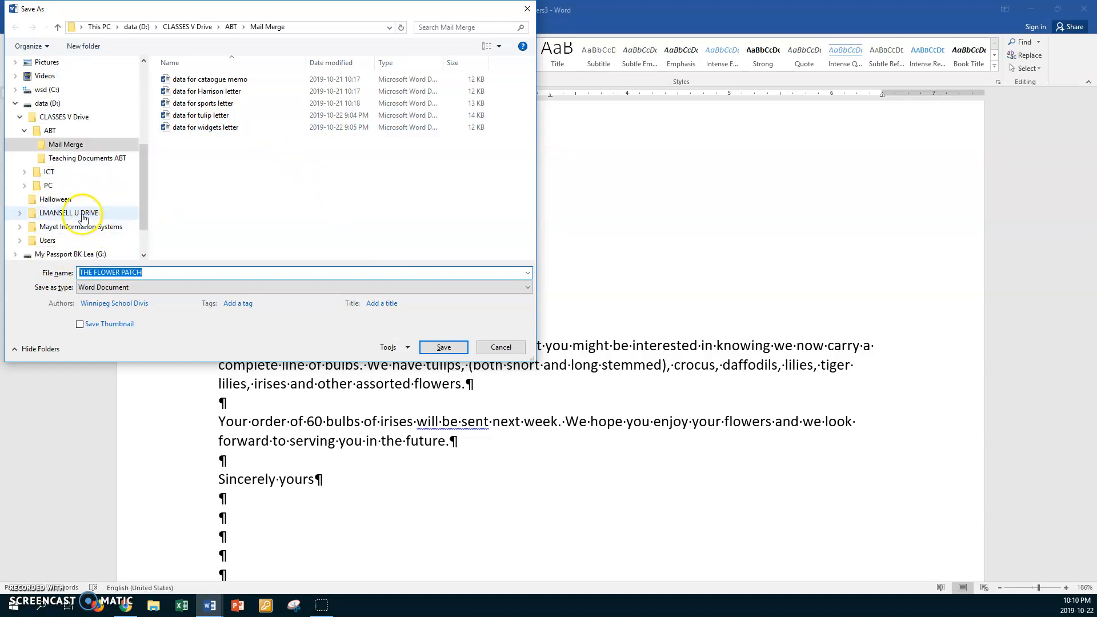
pyautogui.click(83, 215)
pyautogui.doubleClick(169, 83)
pyautogui.doubleClick(169, 115)
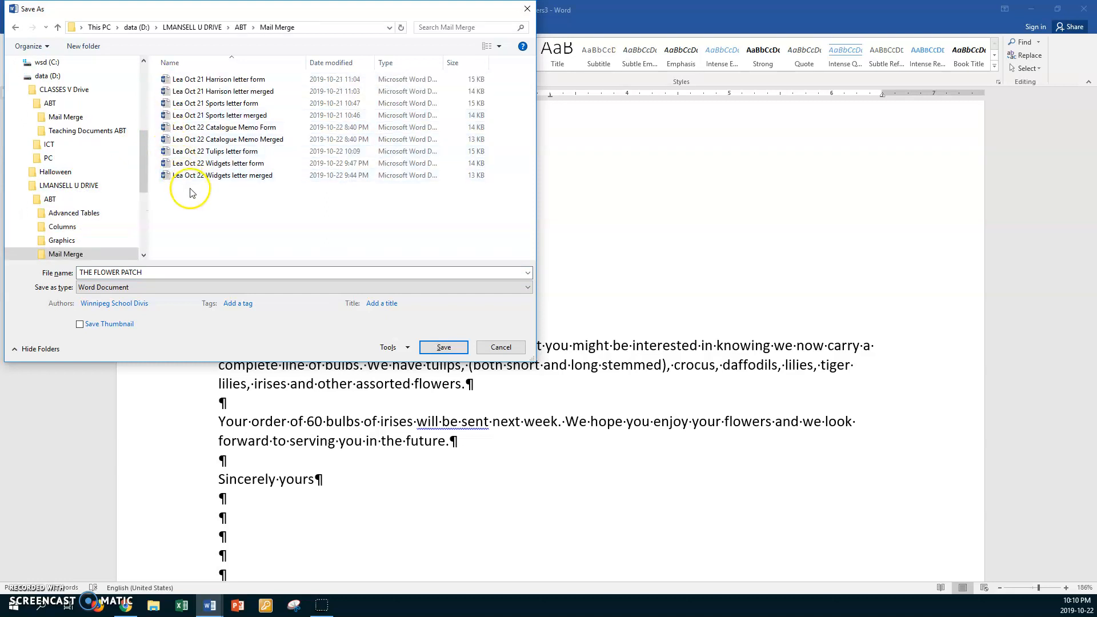
# Step: Save the merged letters under the Oct 22 Tulips form letter's file name, with the word form replaced by merged
pyautogui.click(223, 152)
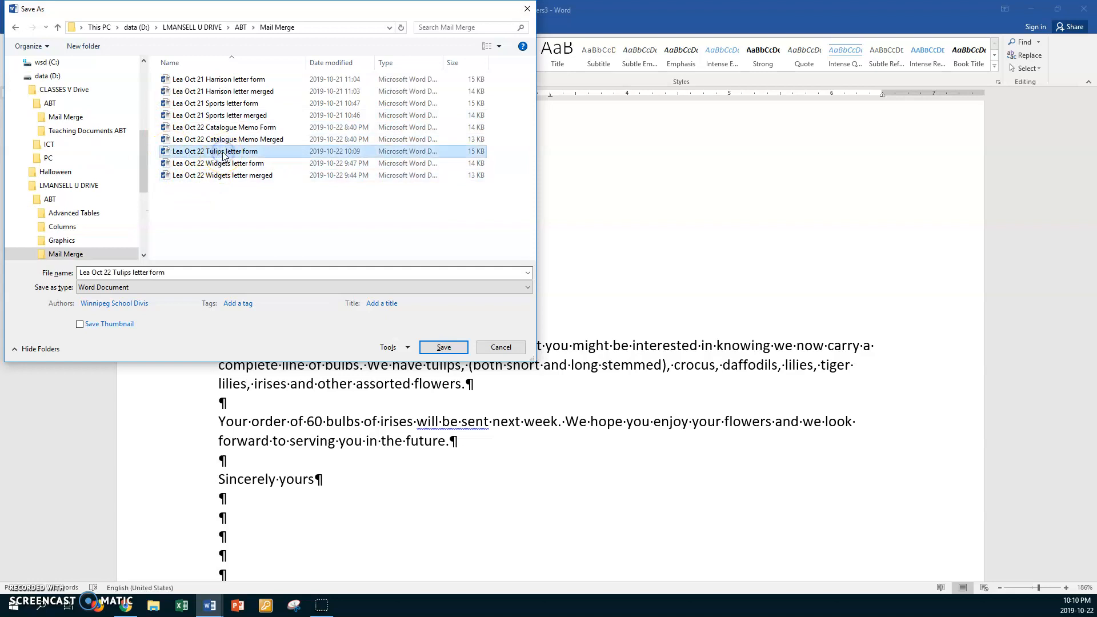
pyautogui.click(158, 272)
pyautogui.doubleClick(159, 273)
pyautogui.write('merged')
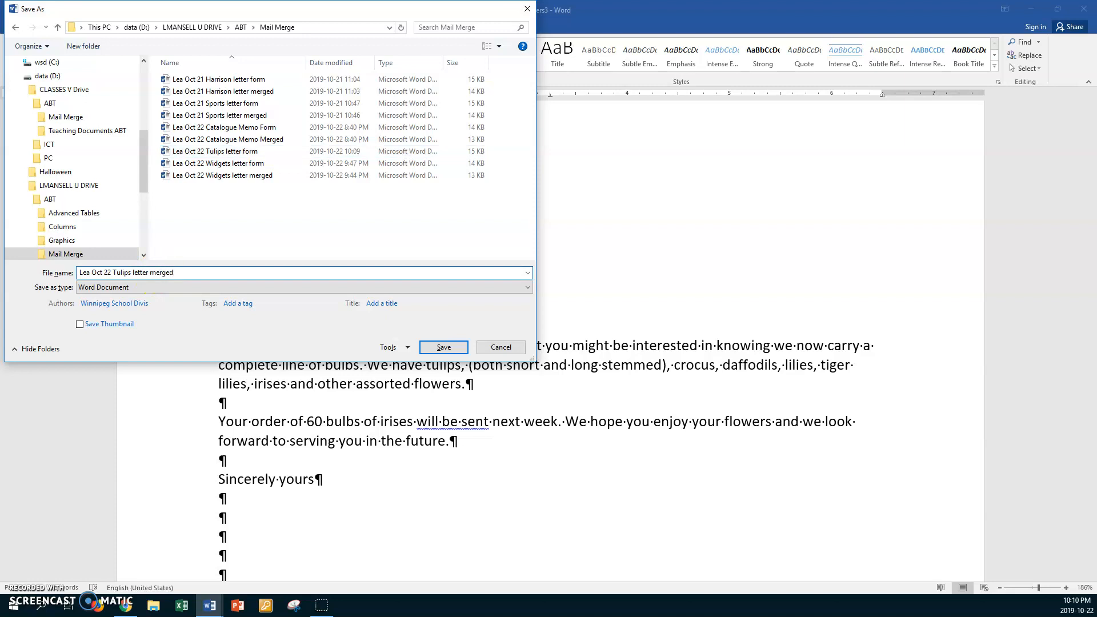
pyautogui.click(444, 347)
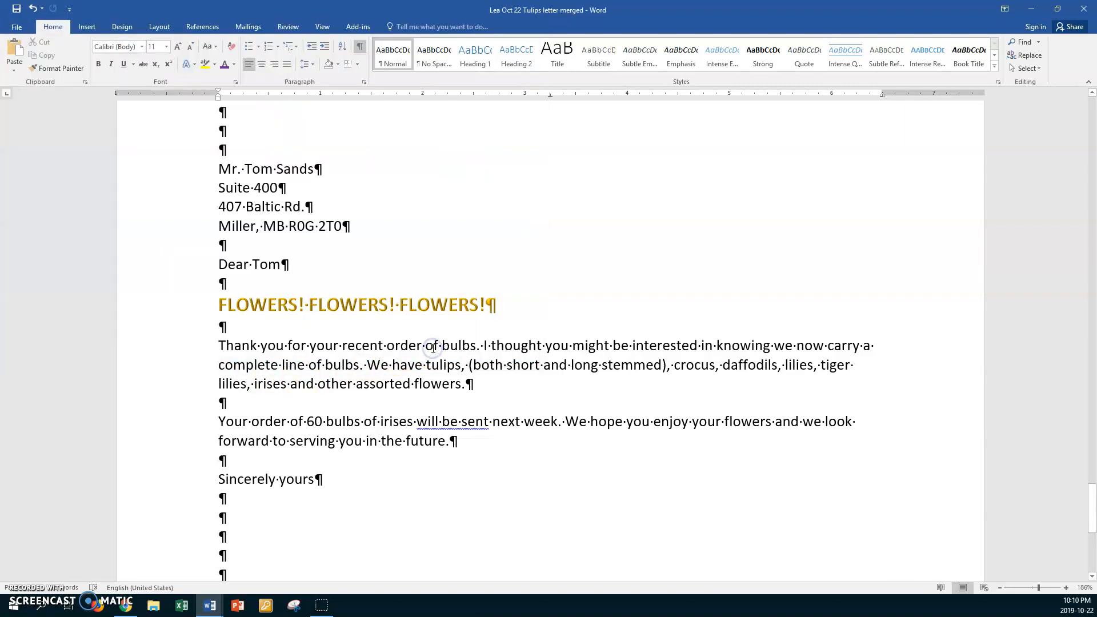
# Step: Close the merged letters document and return the form letter to the Write your letter stage with its field codes shown
pyautogui.click(18, 28)
pyautogui.click(20, 227)
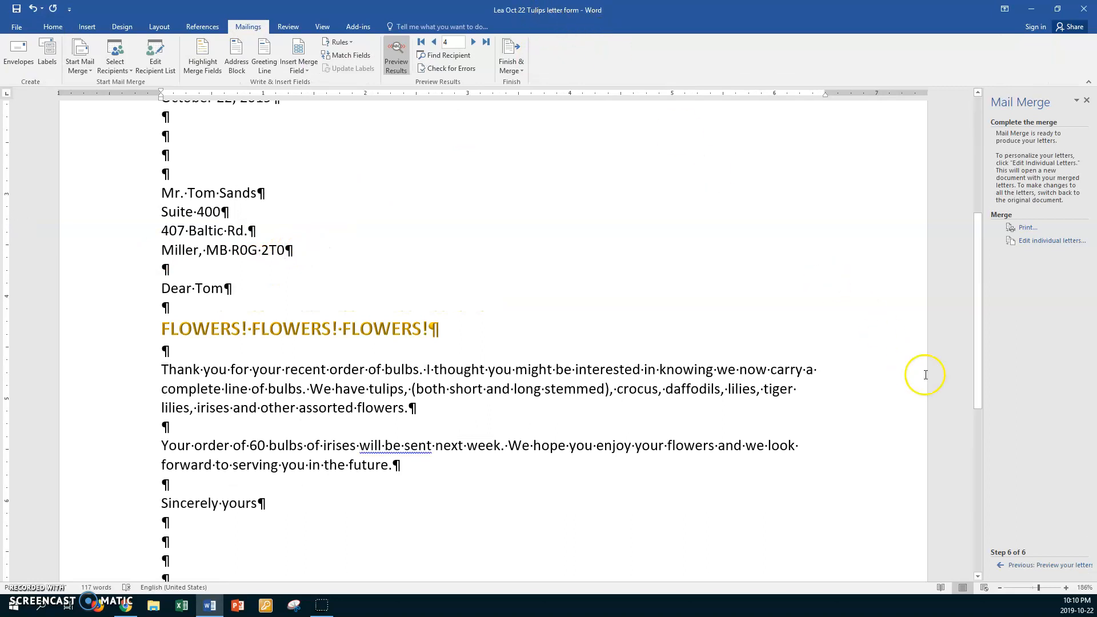
pyautogui.click(1017, 565)
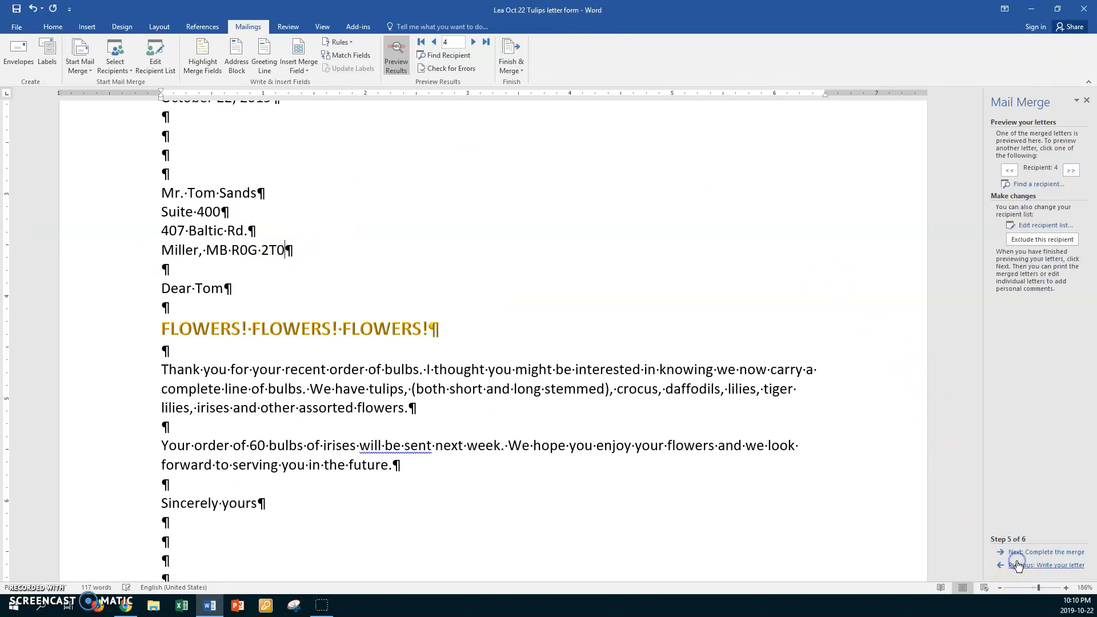
pyautogui.click(1017, 565)
pyautogui.click(596, 332)
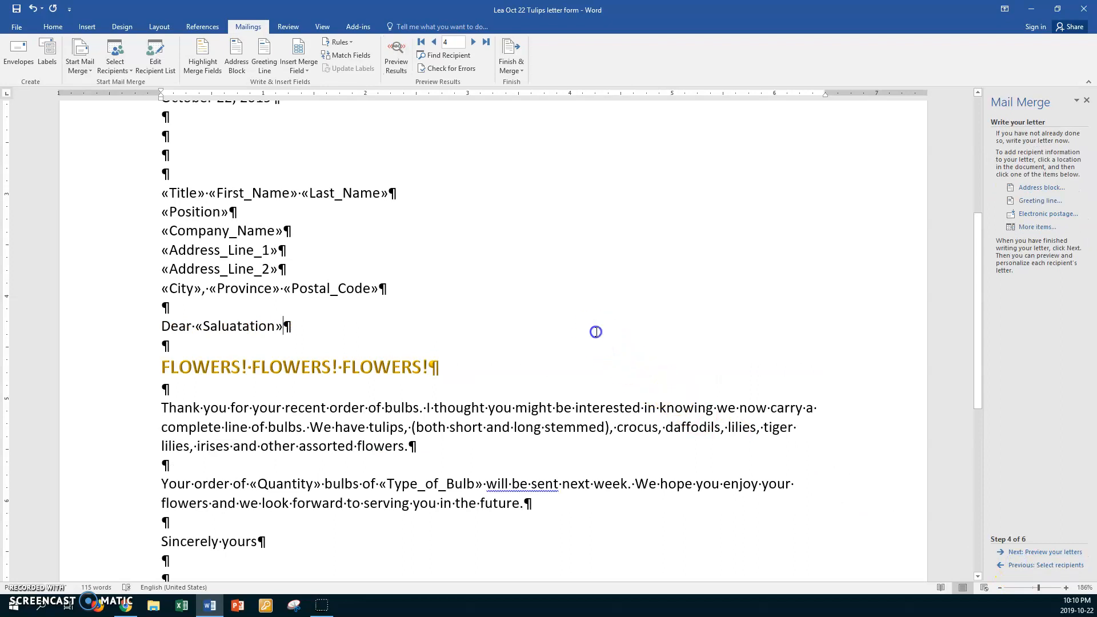
pyautogui.scroll(4, 595, 332)
pyautogui.scroll(-4, 596, 332)
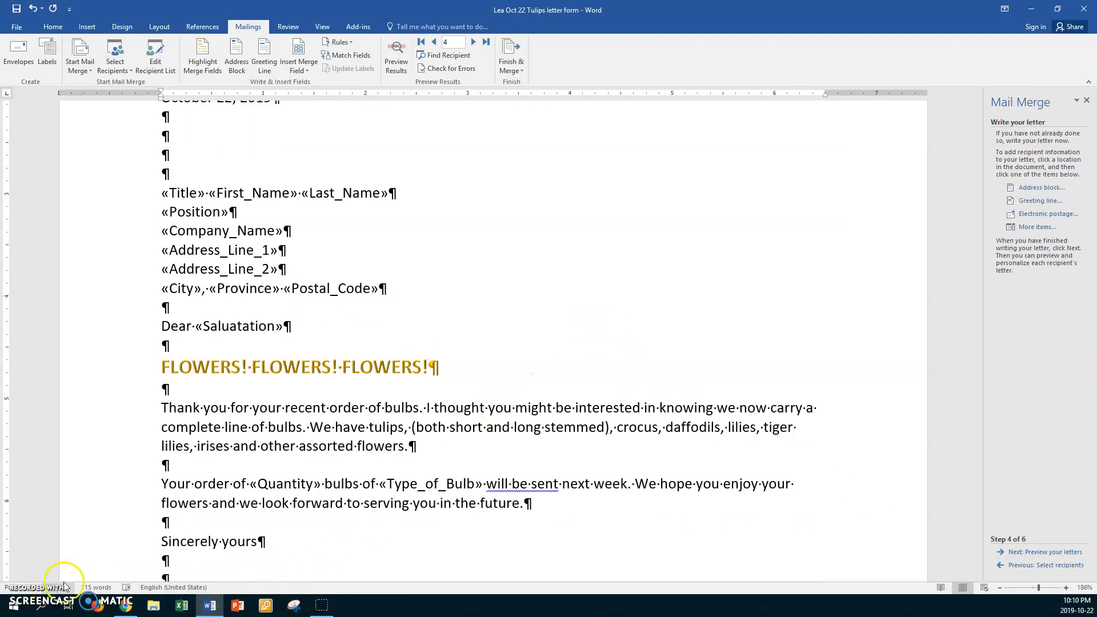
pyautogui.click(480, 359)
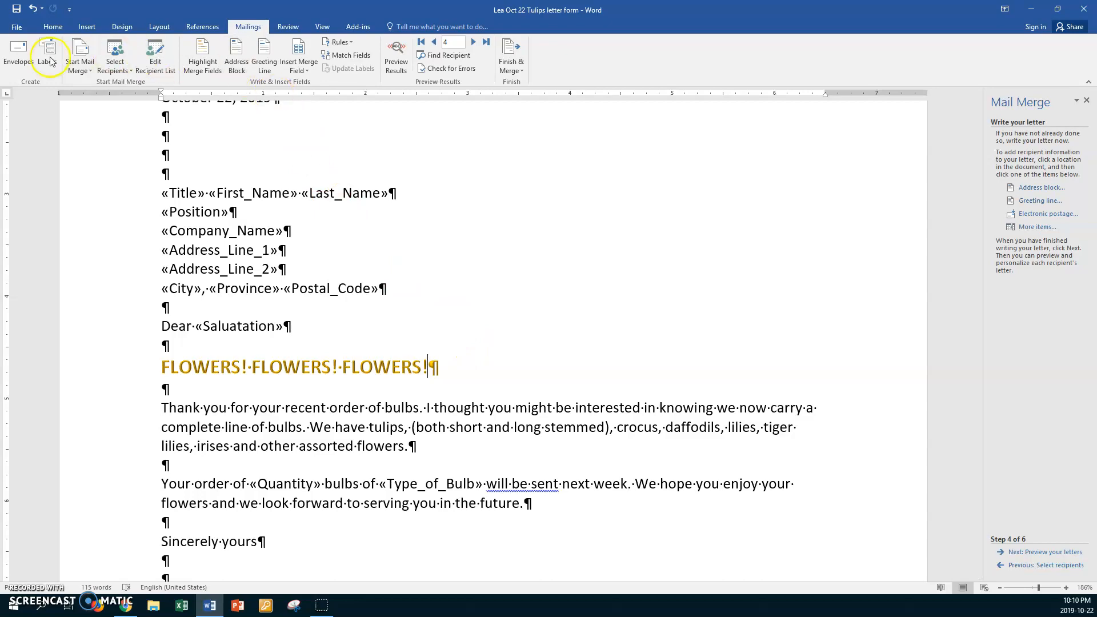
# Step: Close the tulips form letter and place the cursor in the blank document
pyautogui.click(16, 27)
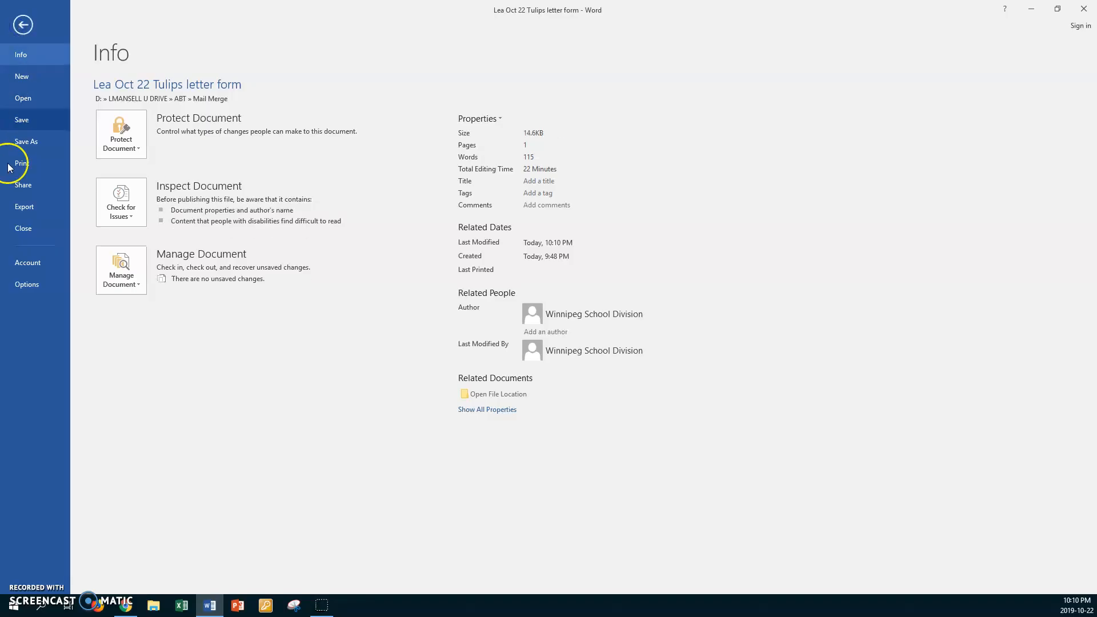
pyautogui.click(22, 228)
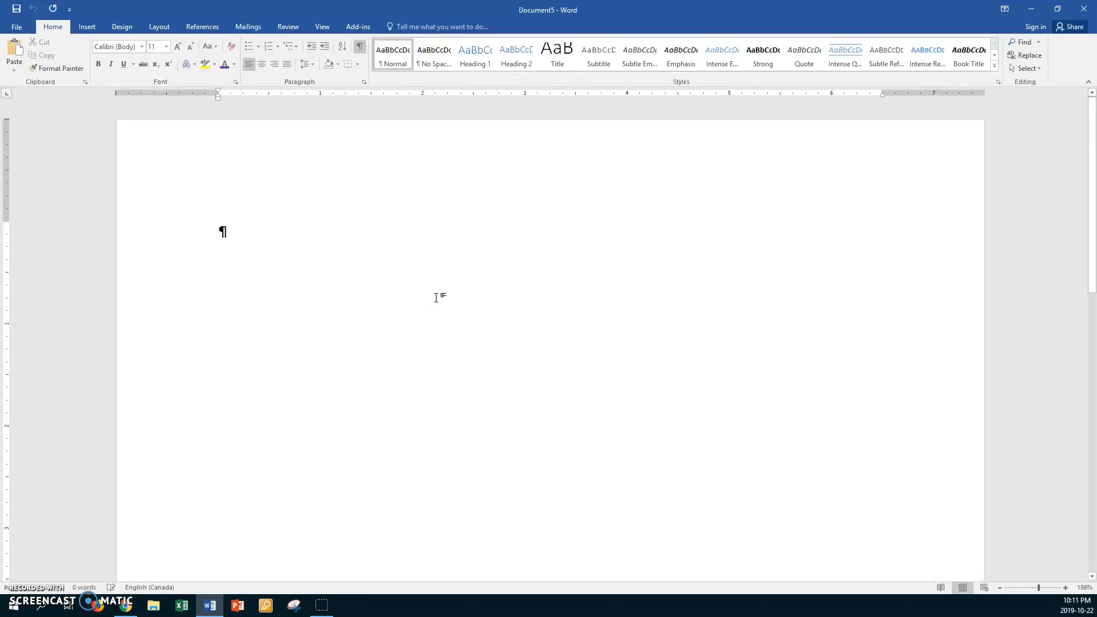
pyautogui.click(238, 227)
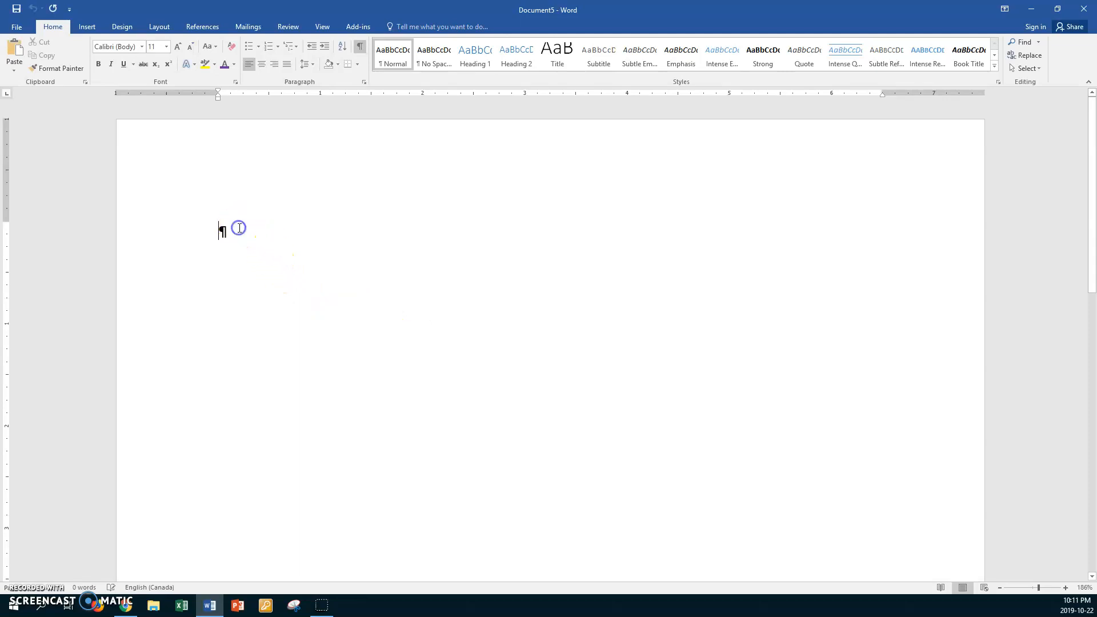